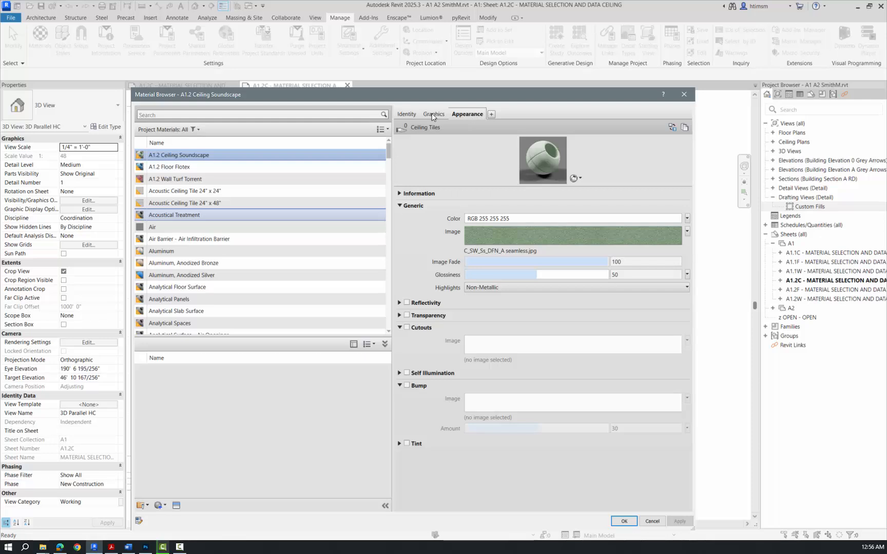
# In the identity data of A1.2 Ceiling Soundscape, enter Armstrong as manufacturer and Fern(DRN) as model
pyautogui.click(406, 114)
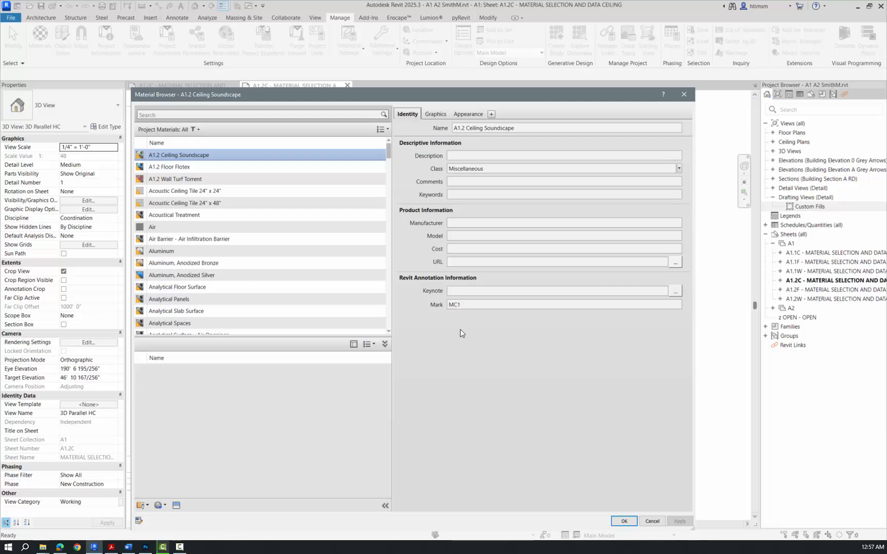
pyautogui.click(452, 304)
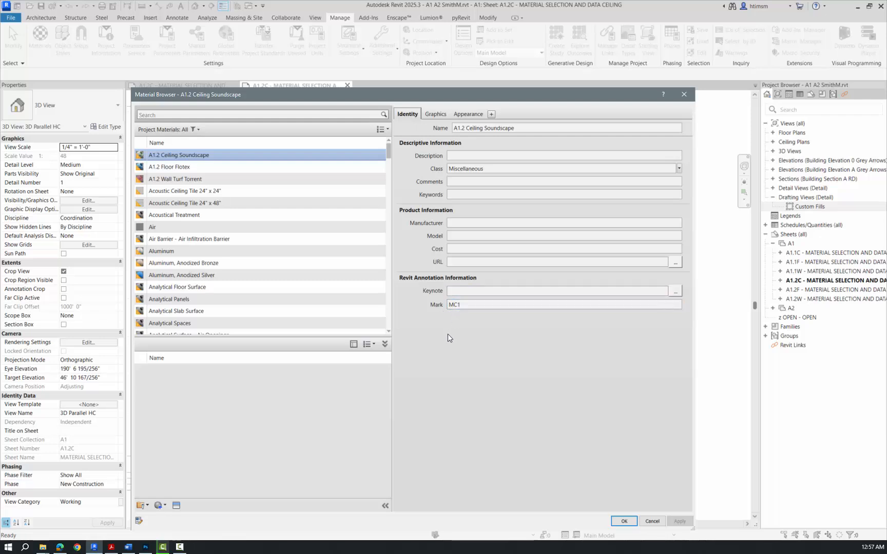
pyautogui.click(459, 226)
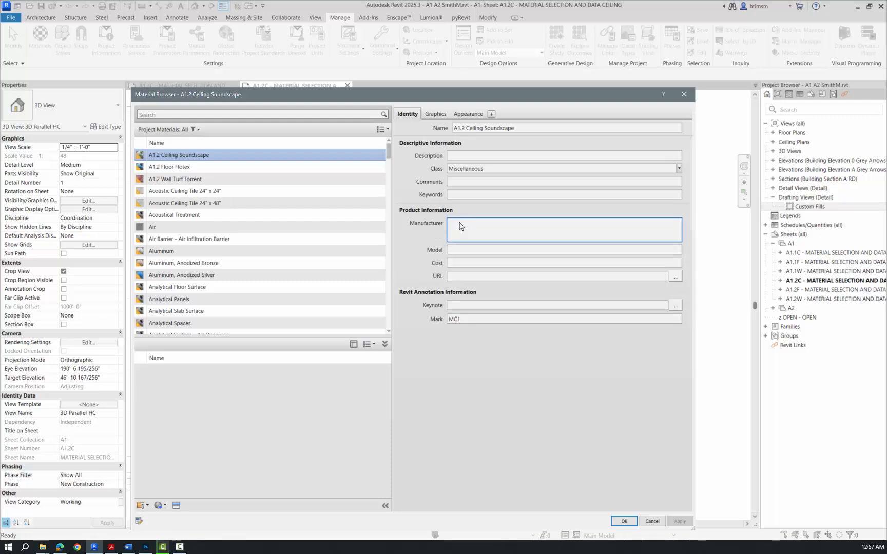
pyautogui.write('Armstrong')
pyautogui.click(462, 223)
pyautogui.click(463, 249)
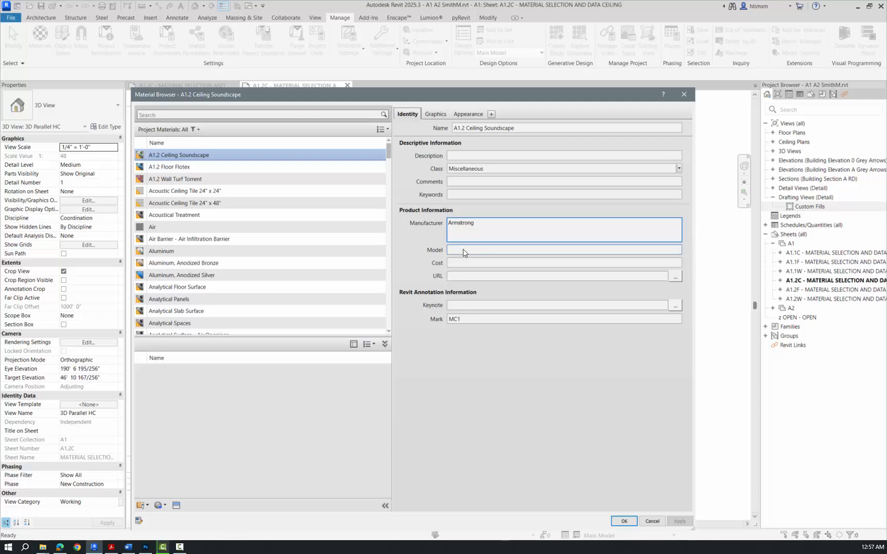
pyautogui.click(463, 249)
pyautogui.write('F')
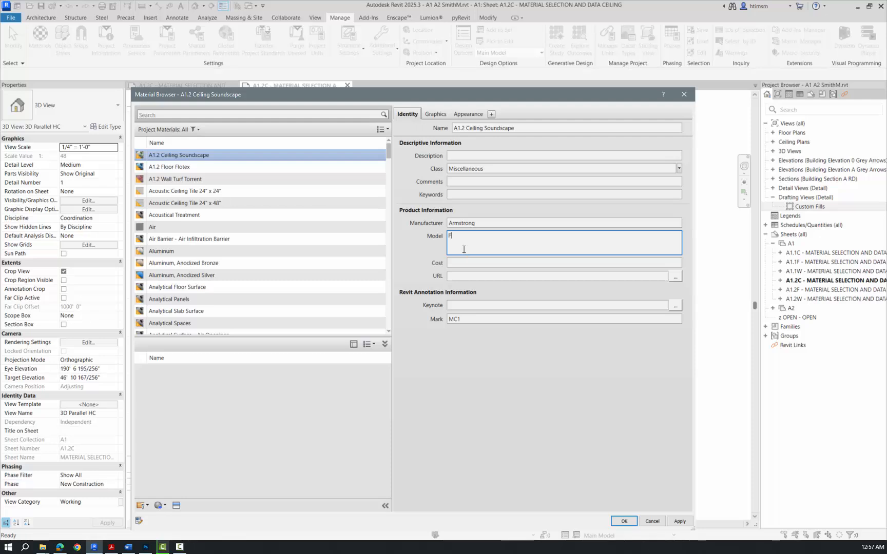
pyautogui.write('ern(DRN')
# Copy the Armstrong Soundscapes Shapes Clouds page address from the web browser into the ceiling material's URL in Revit
pyautogui.moveTo(62, 549)
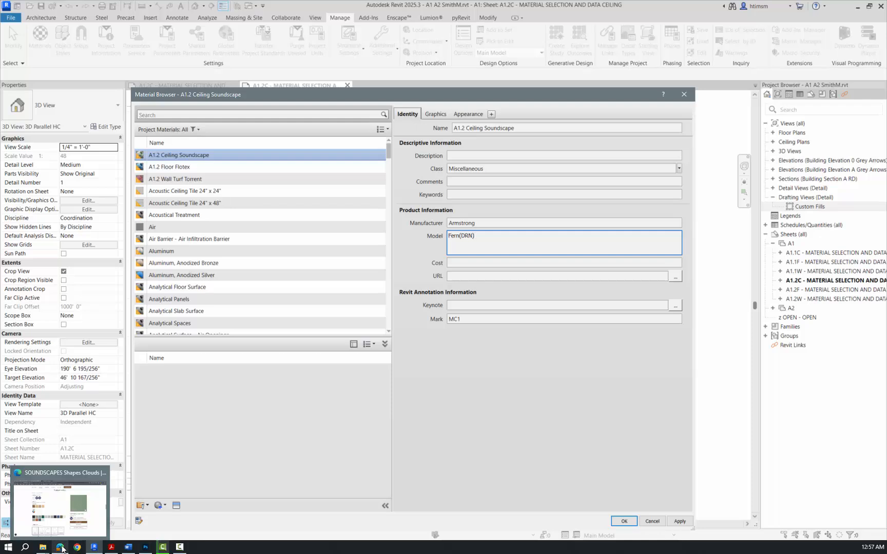
pyautogui.click(60, 505)
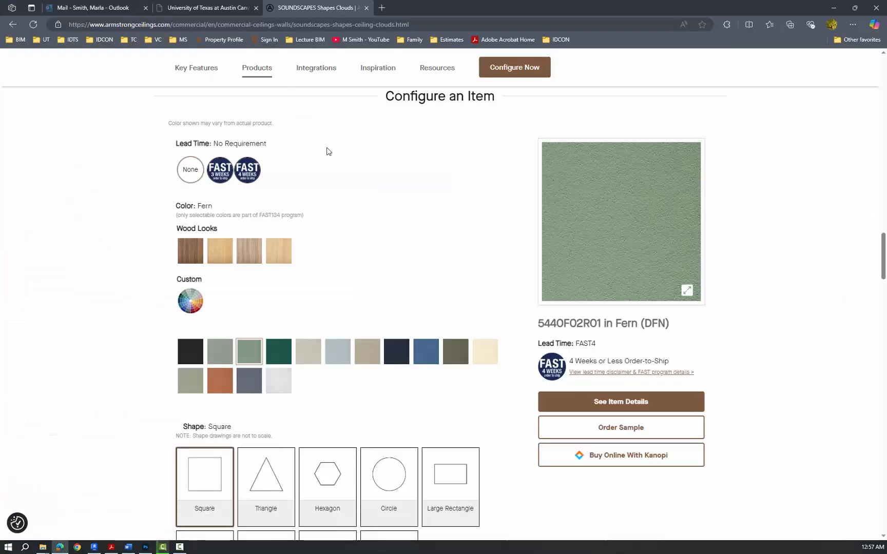
pyautogui.scroll(2, 329, 151)
pyautogui.scroll(1, 329, 151)
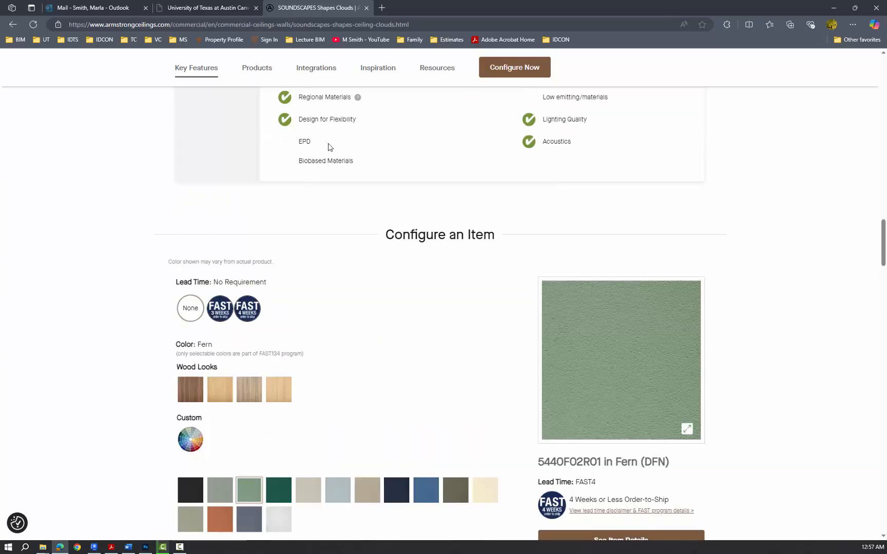
pyautogui.click(424, 24)
pyautogui.hotkey('ctrl', 'c')
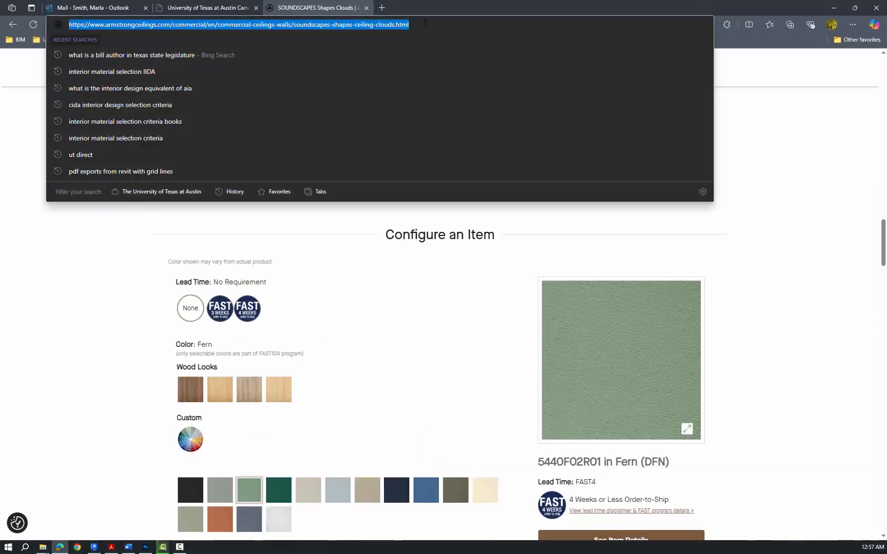
pyautogui.click(834, 8)
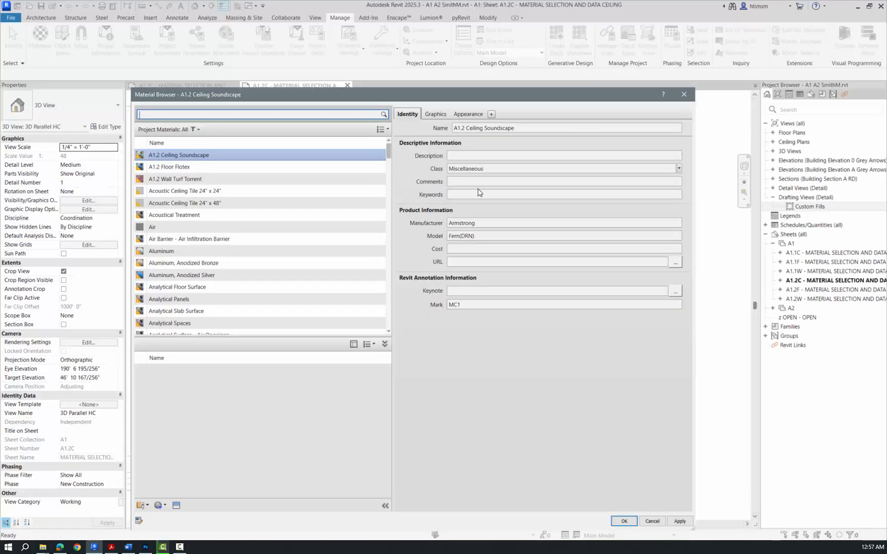
pyautogui.click(460, 263)
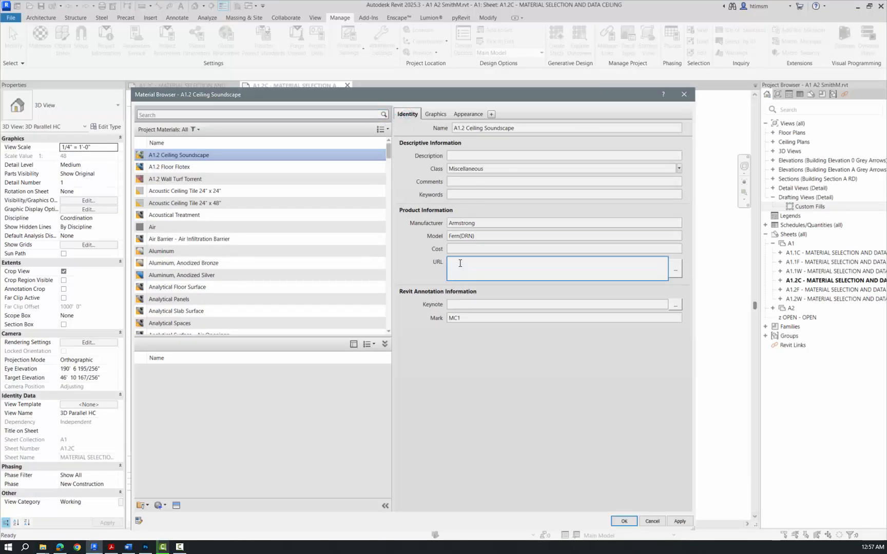
pyautogui.hotkey('ctrl', 'v')
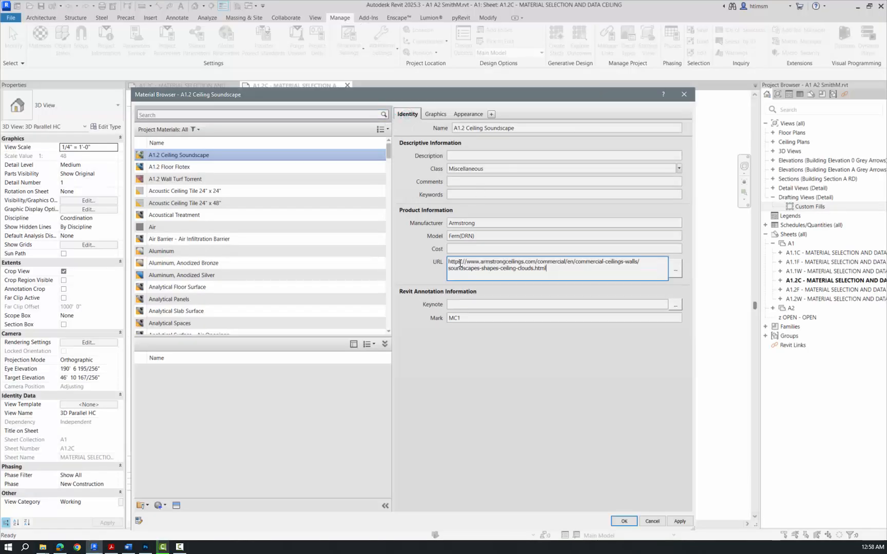
pyautogui.click(501, 353)
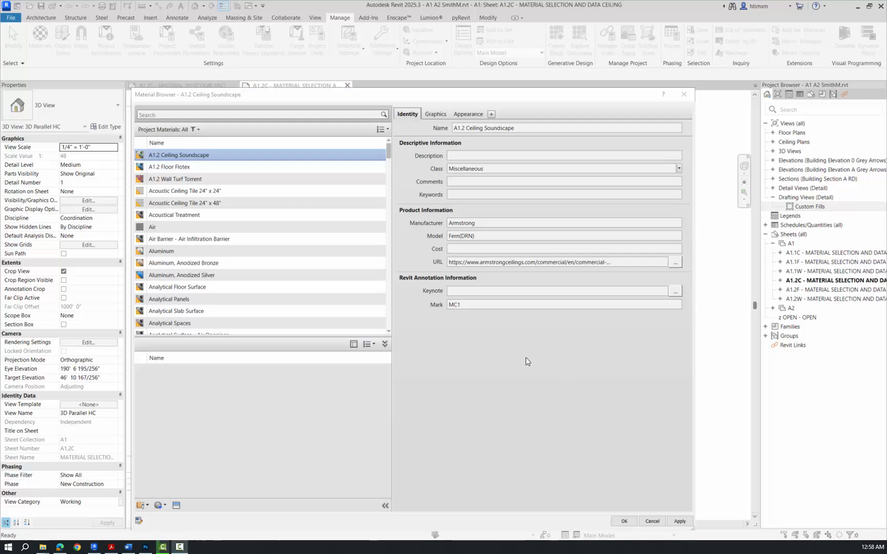
# Set the ceiling material's cost to 60.00
pyautogui.click(474, 247)
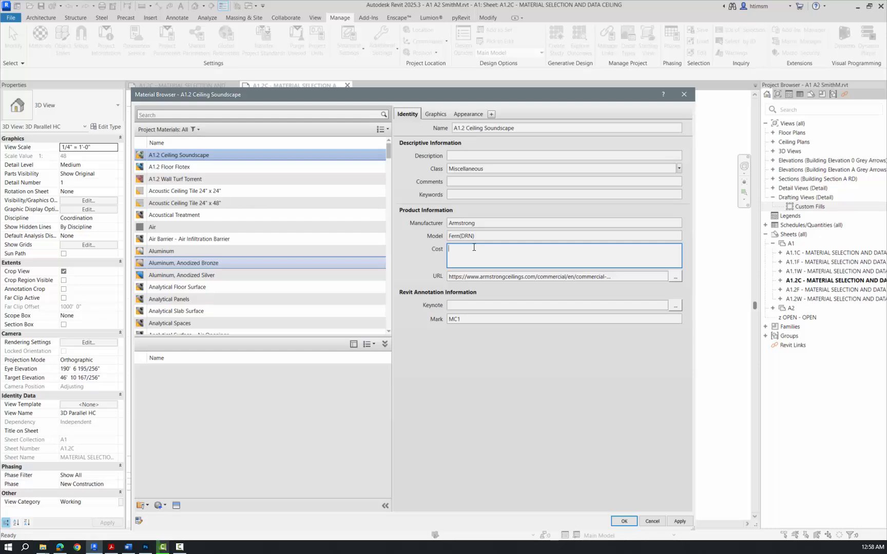
pyautogui.write('60.00')
pyautogui.click(411, 261)
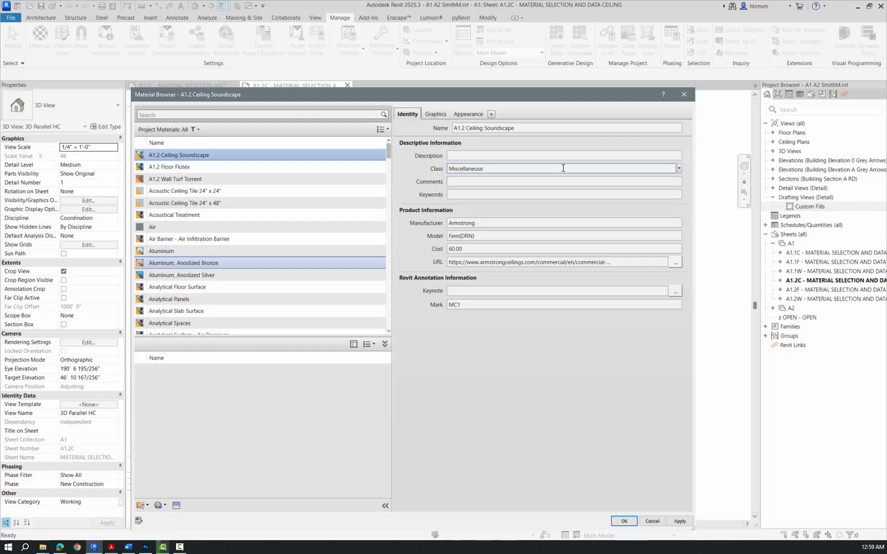
# Assign the ceiling material to a custom class named Ceiling
pyautogui.click(678, 169)
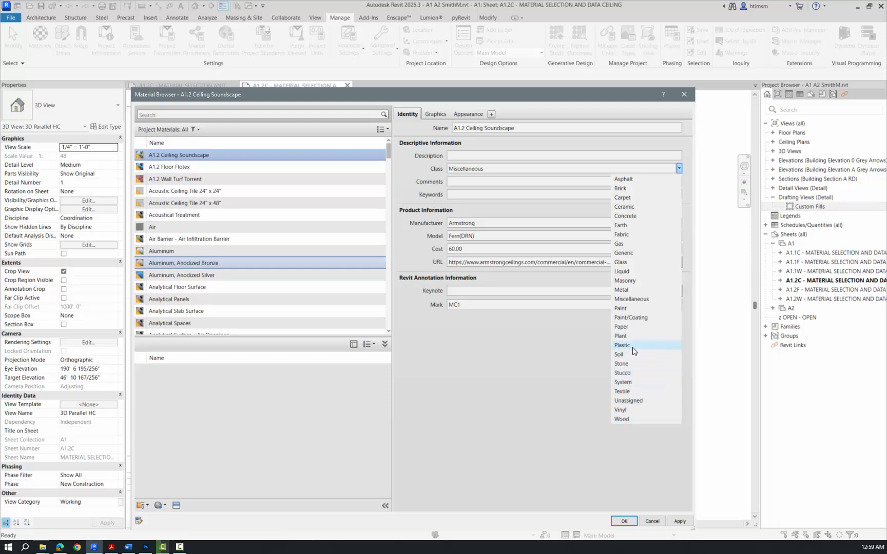
pyautogui.click(513, 169)
pyautogui.click(512, 168)
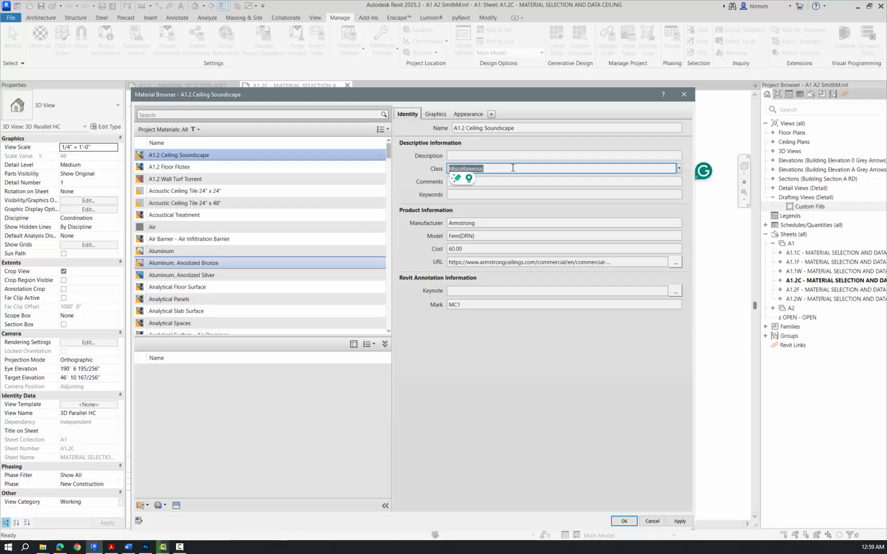
pyautogui.write('Cei')
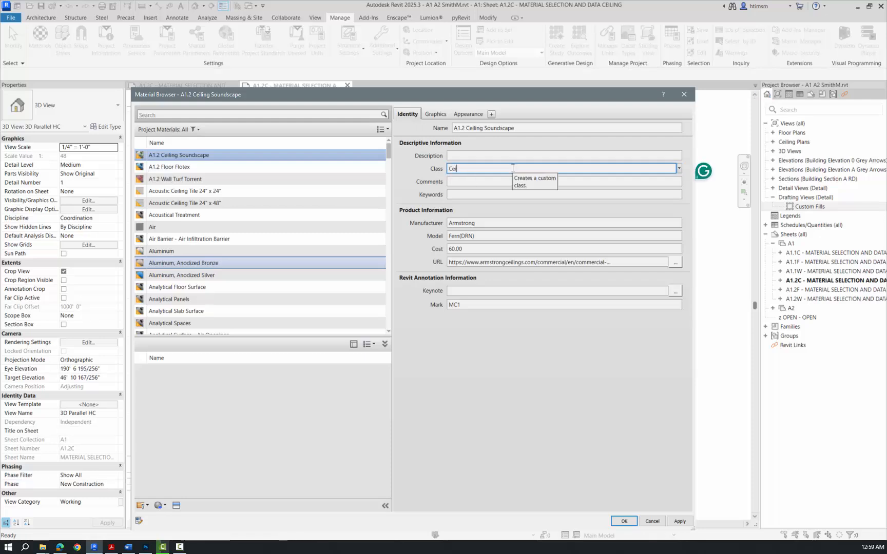
pyautogui.write('ling')
pyautogui.click(531, 342)
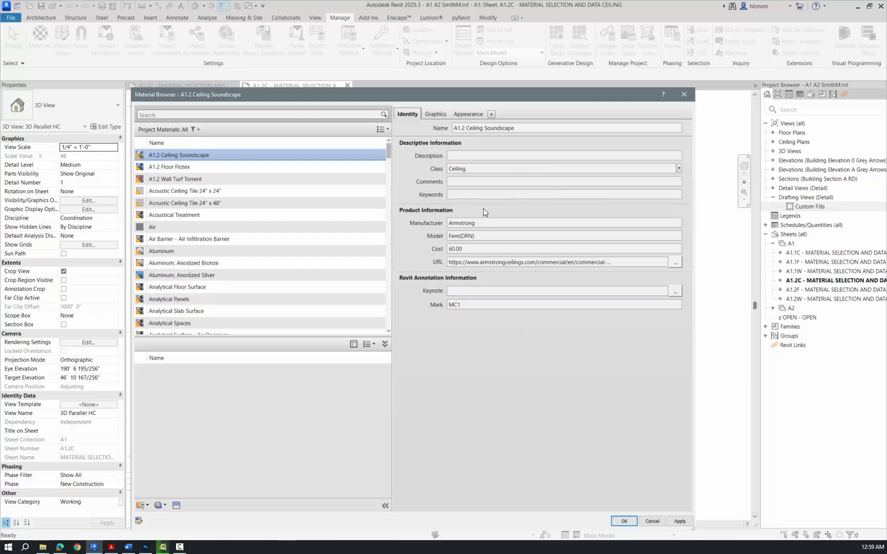
# Add the comment "Price per square foot" and the description "Suspended Ceiling System" to the ceiling material, and accept the changes
pyautogui.click(474, 181)
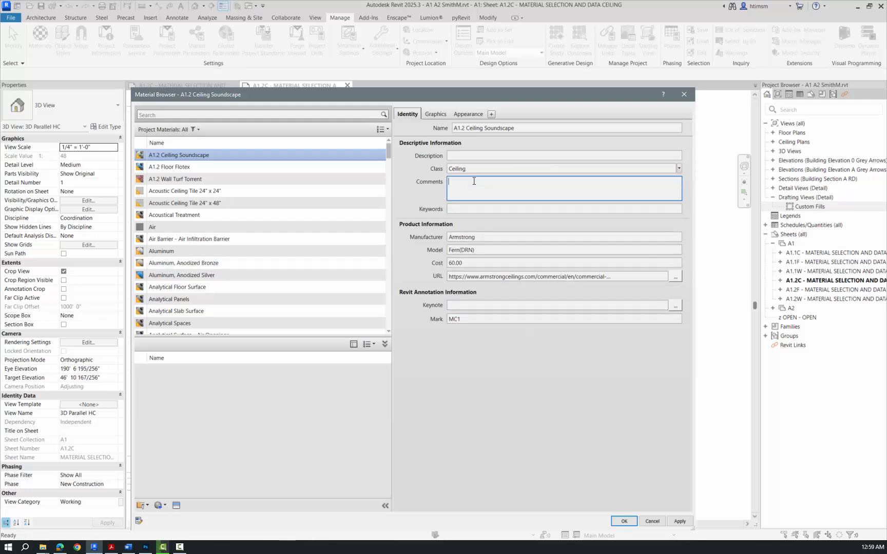
pyautogui.write('Price per square foot')
pyautogui.click(476, 156)
pyautogui.write('S')
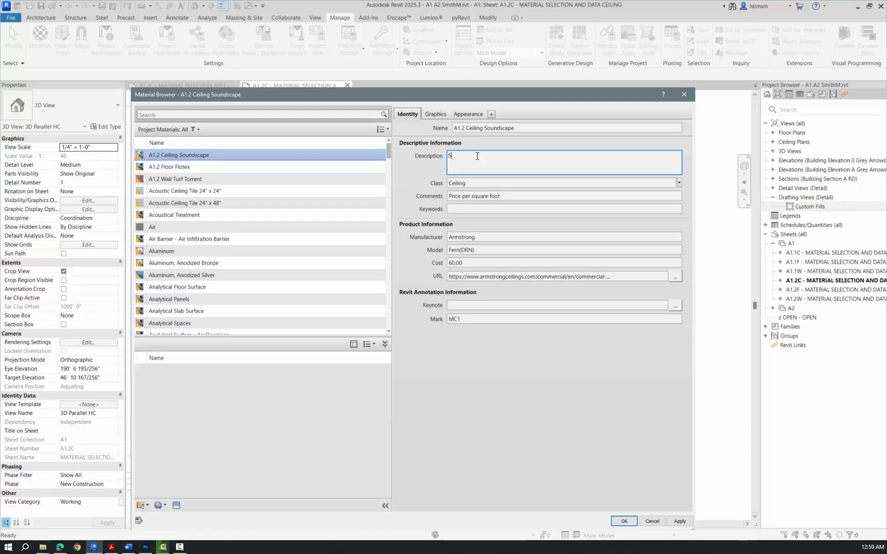
pyautogui.write('uspended Ceiling Syte')
pyautogui.press('BackSpace')
pyautogui.write('stem')
pyautogui.click(623, 521)
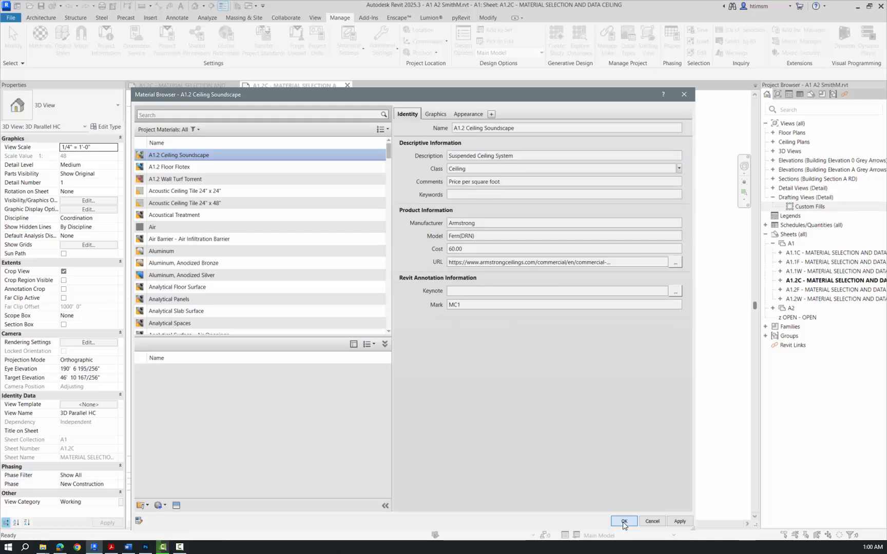
# Deactivate the 3D view on sheet A1.2C and check the A1.2 Ceiling Material Takeoff
pyautogui.doubleClick(607, 414)
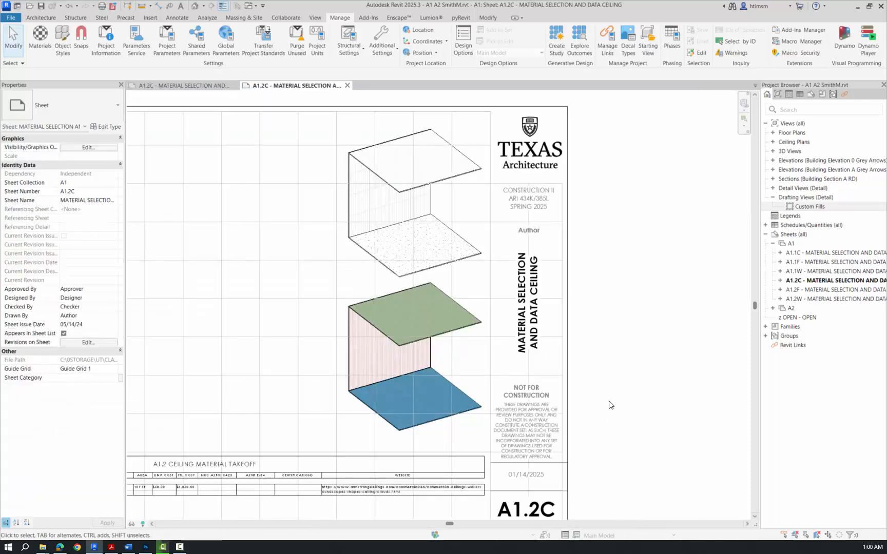
pyautogui.scroll(2, 188, 457)
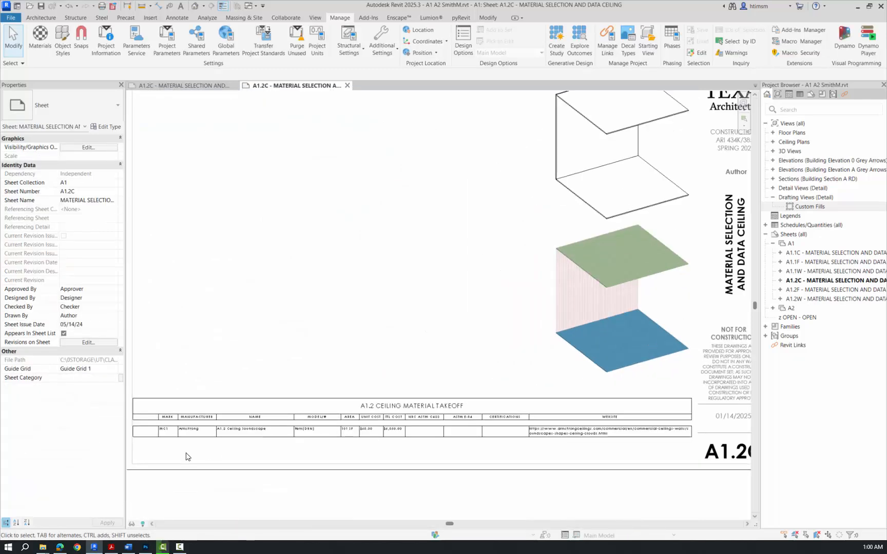
pyautogui.scroll(2, 159, 451)
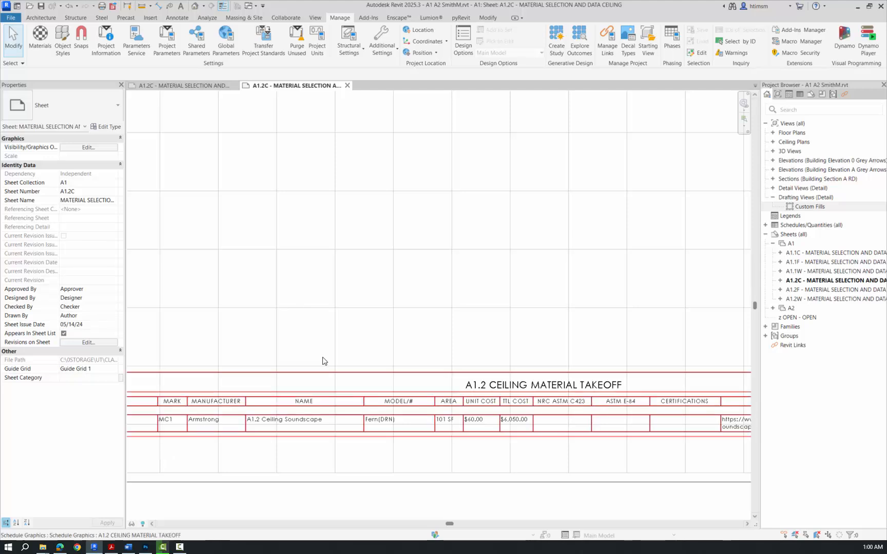
pyautogui.scroll(-4, 330, 352)
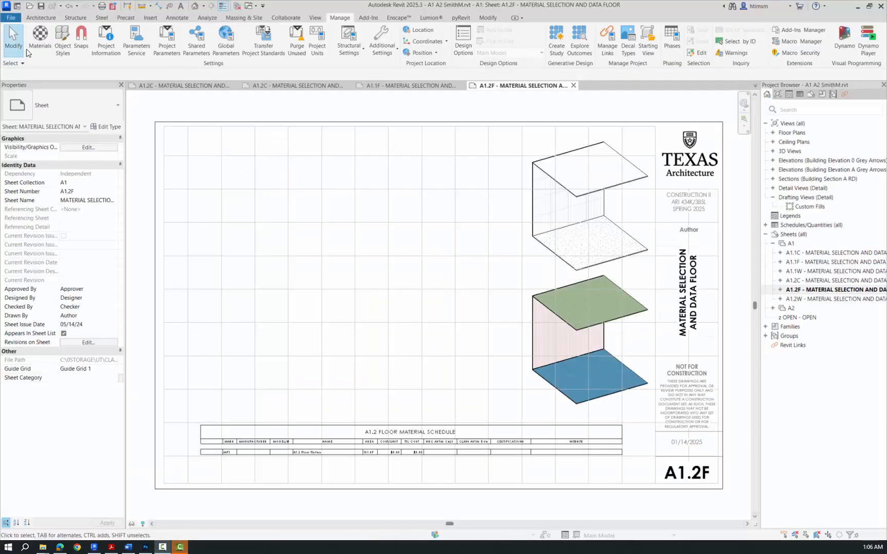
# For the A1.2 Floor Flotex material, set the class to Carpet and the description to "Forbo Flotex Colour"
pyautogui.click(39, 35)
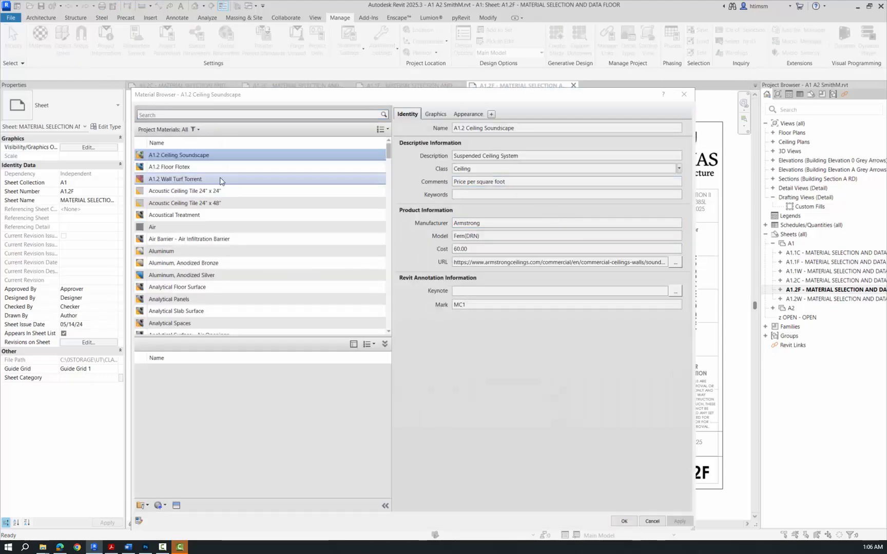
pyautogui.click(203, 168)
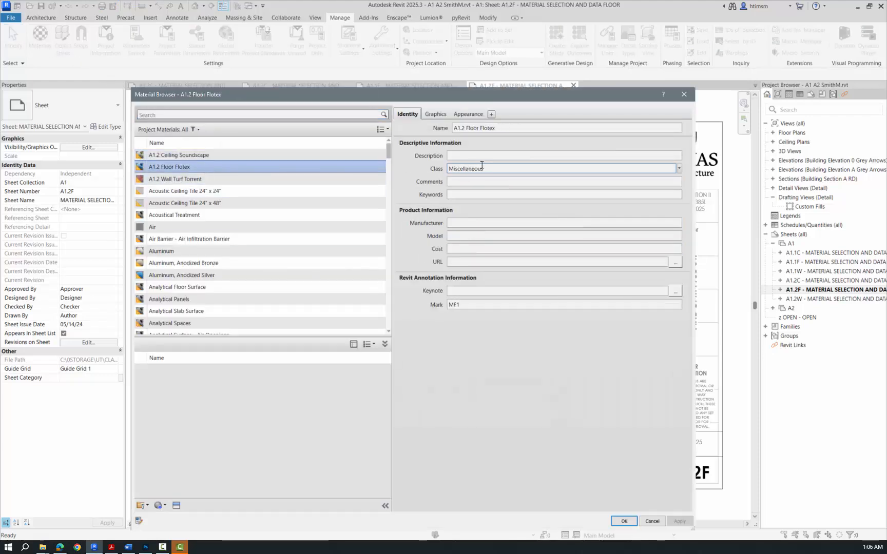
pyautogui.click(678, 168)
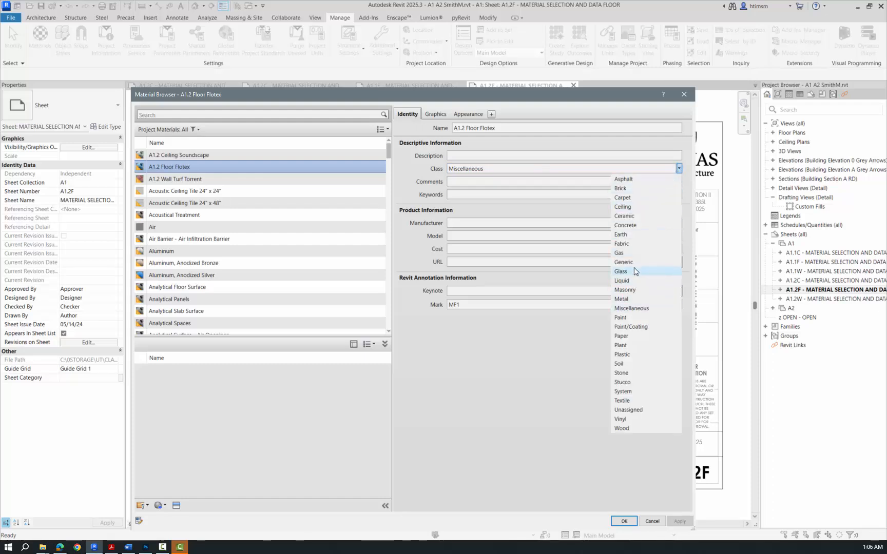
pyautogui.click(636, 199)
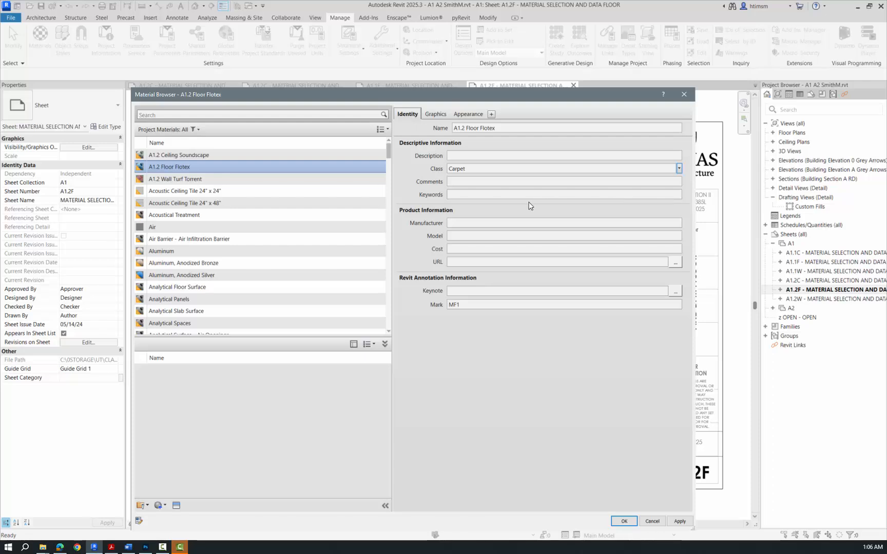
pyautogui.click(467, 155)
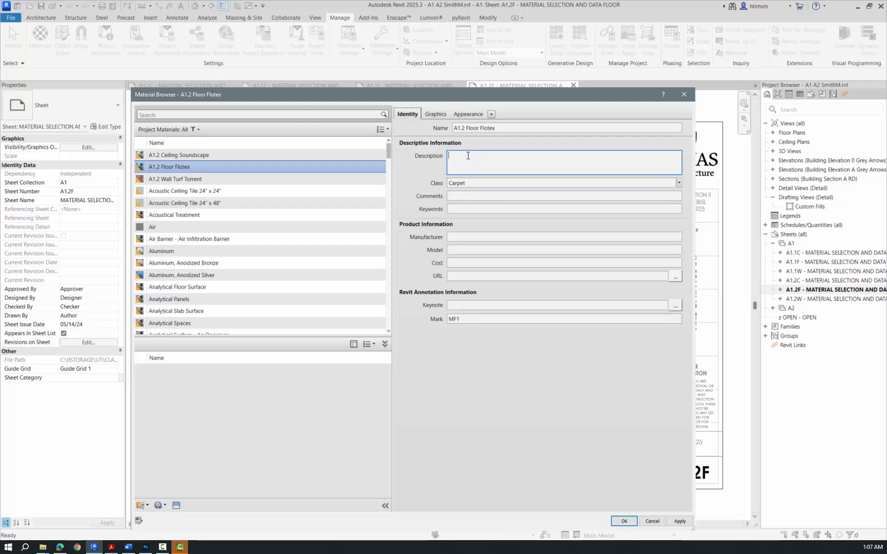
pyautogui.write('Forbo Flotex Colour')
# Fill in the floor material's product information: manufacturer Forbo, model "Flotex Color Penang Sapphire", and cost 5.56
pyautogui.click(459, 236)
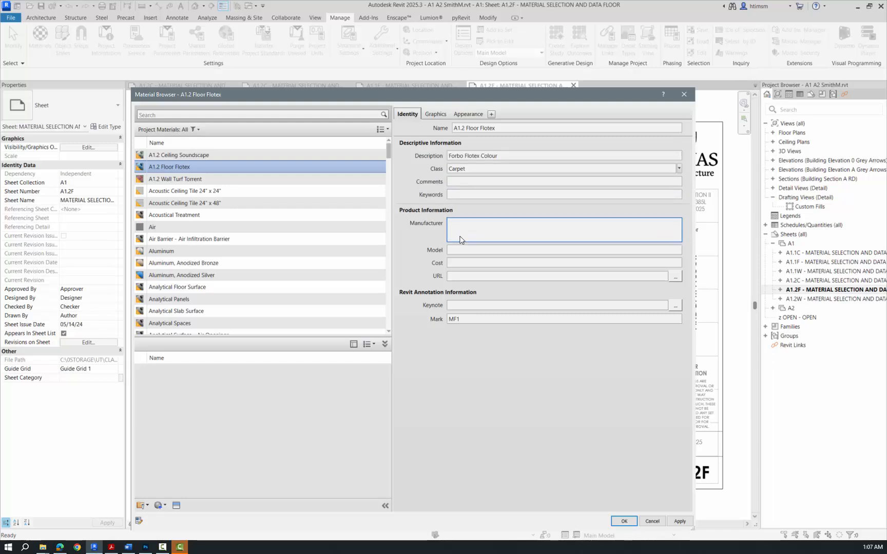
pyautogui.write('Forbo')
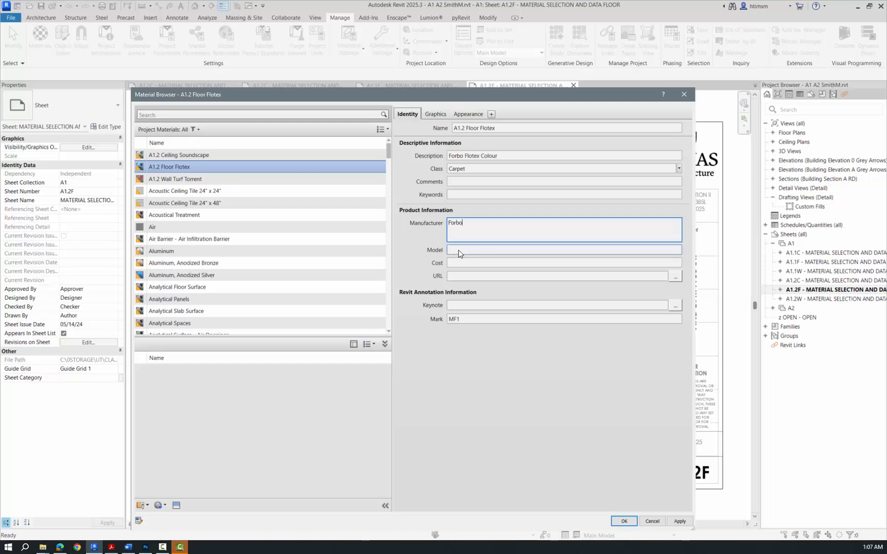
pyautogui.click(459, 250)
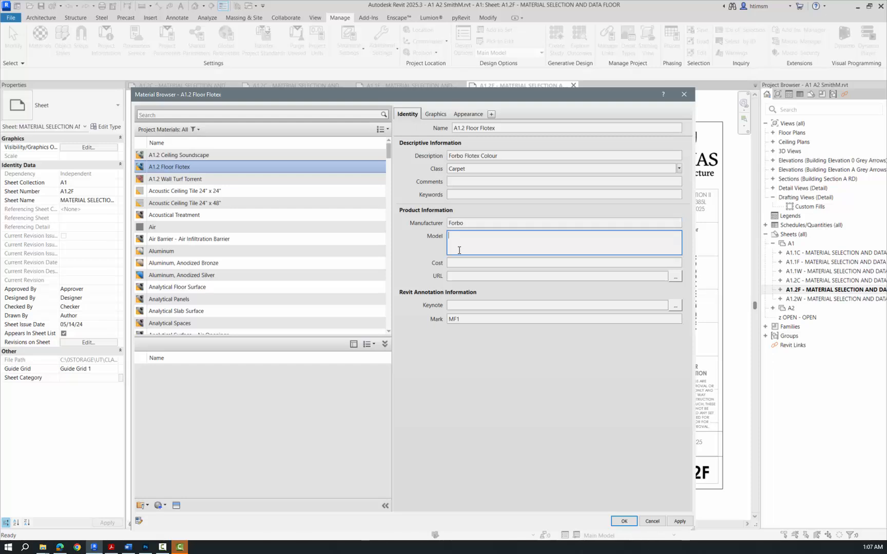
pyautogui.write('Flotex Color Penang Sapphire')
pyautogui.click(471, 264)
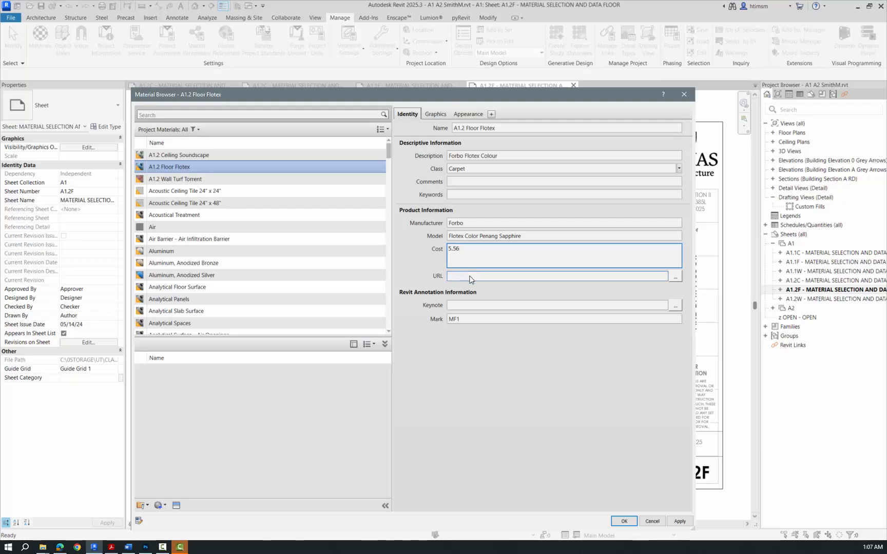
# Switch to the web browser and search the web for "forbo flotex"
pyautogui.click(471, 277)
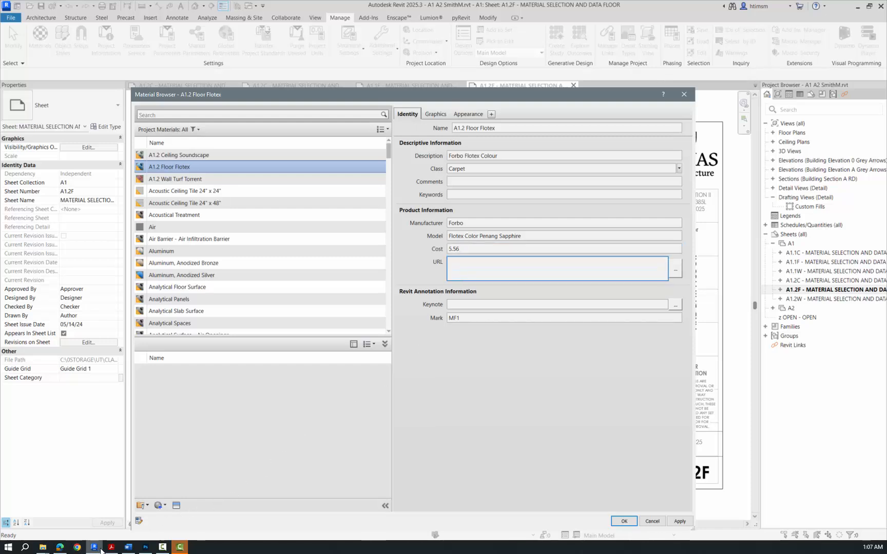
pyautogui.moveTo(60, 546)
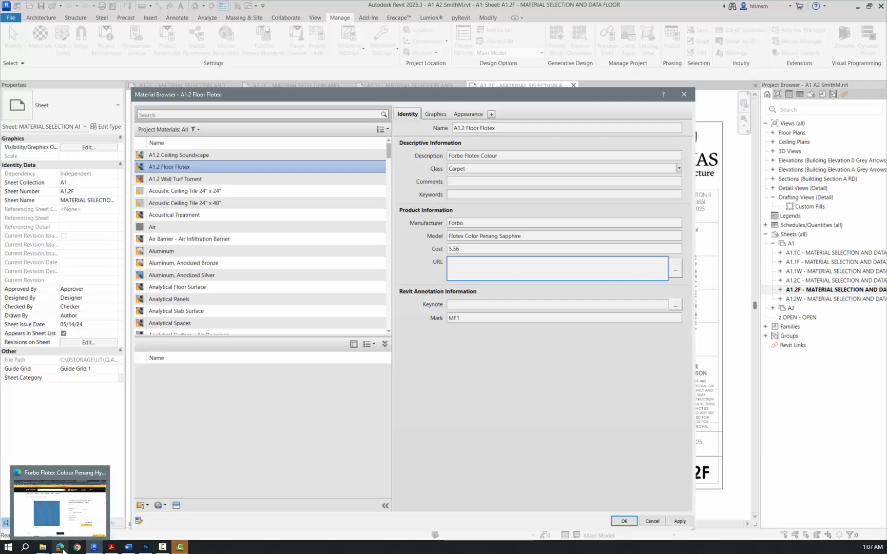
pyautogui.click(84, 517)
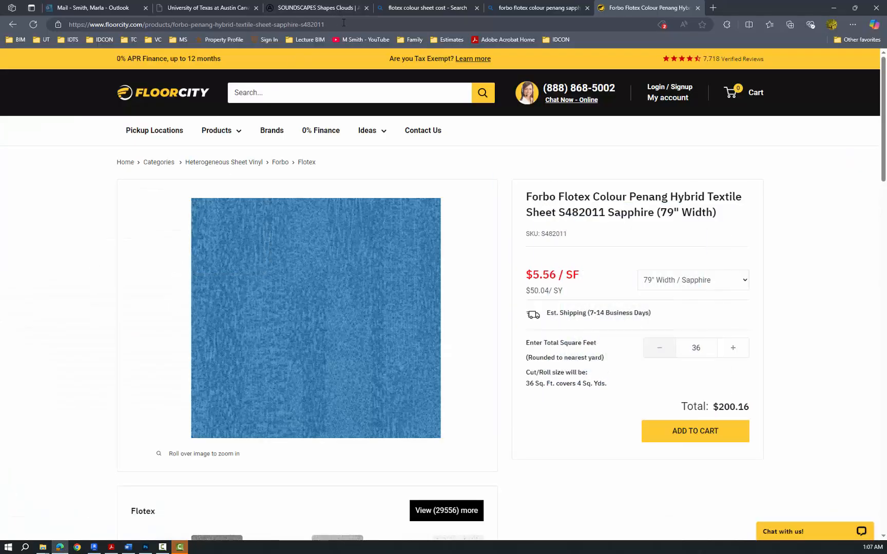
pyautogui.click(344, 23)
pyautogui.write('fo')
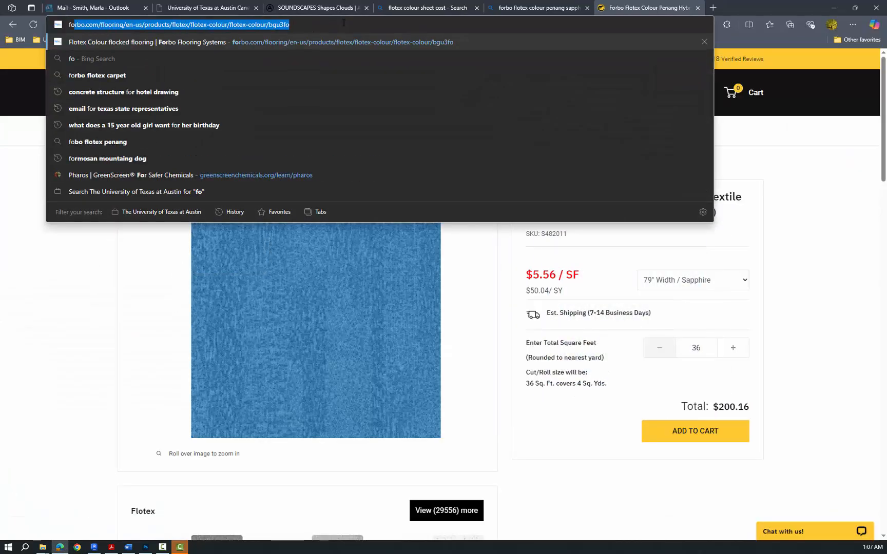
pyautogui.write('rbo flote')
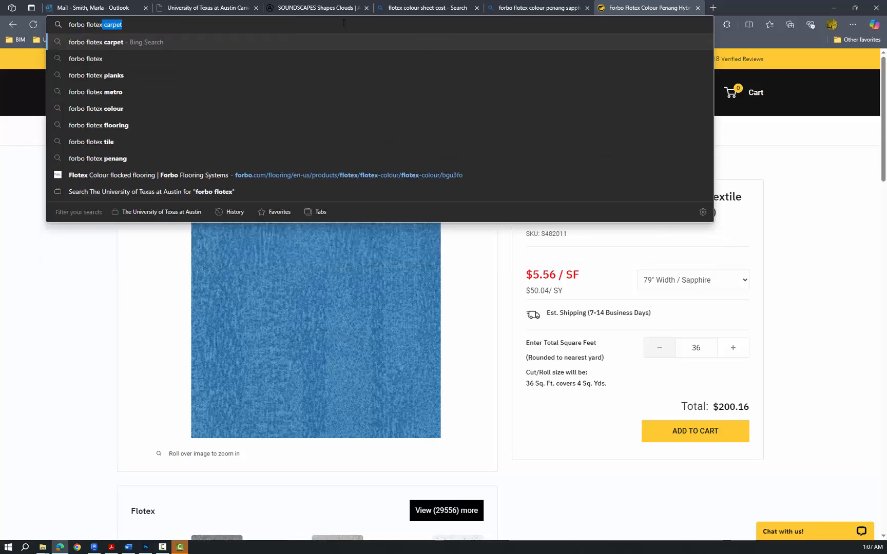
pyautogui.write('x')
pyautogui.press('Return')
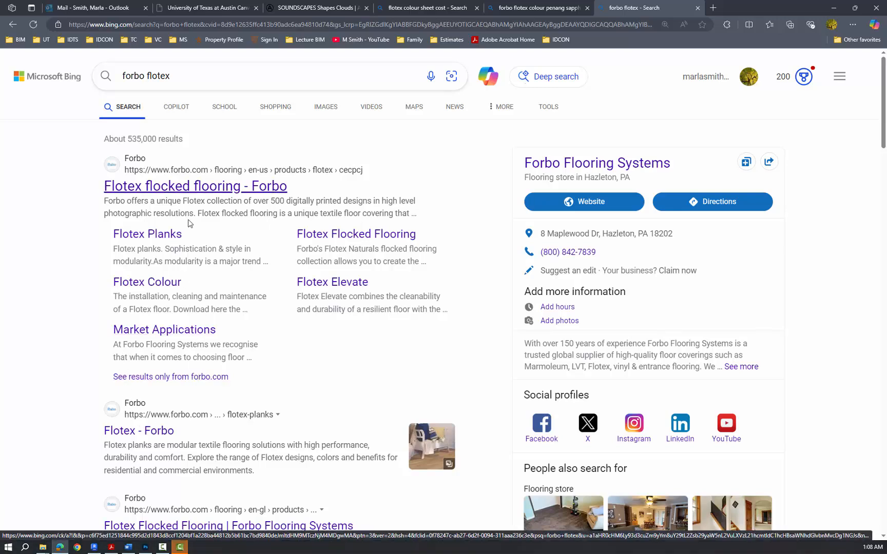
# Refine the search to "forbo flotex colour penang sapphire" and open Forbo's Flotex Colour flocked flooring page
pyautogui.click(180, 79)
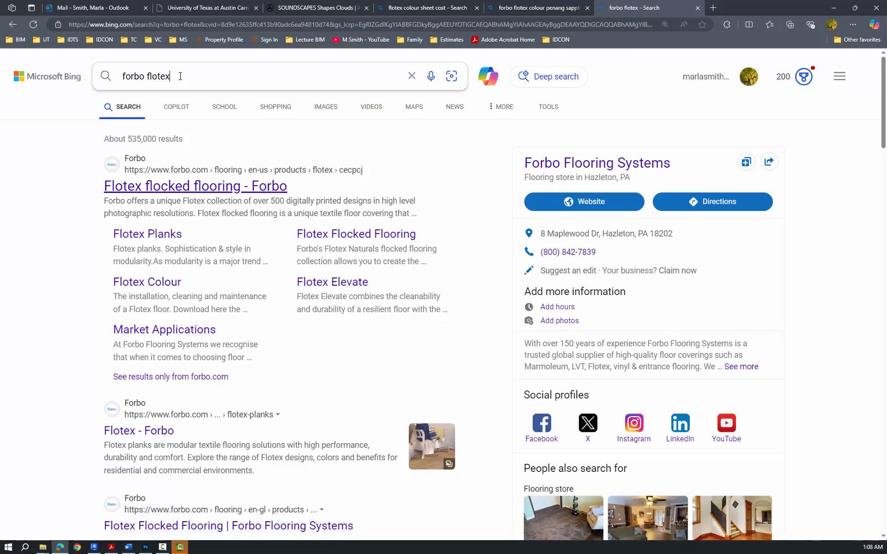
pyautogui.write('colour')
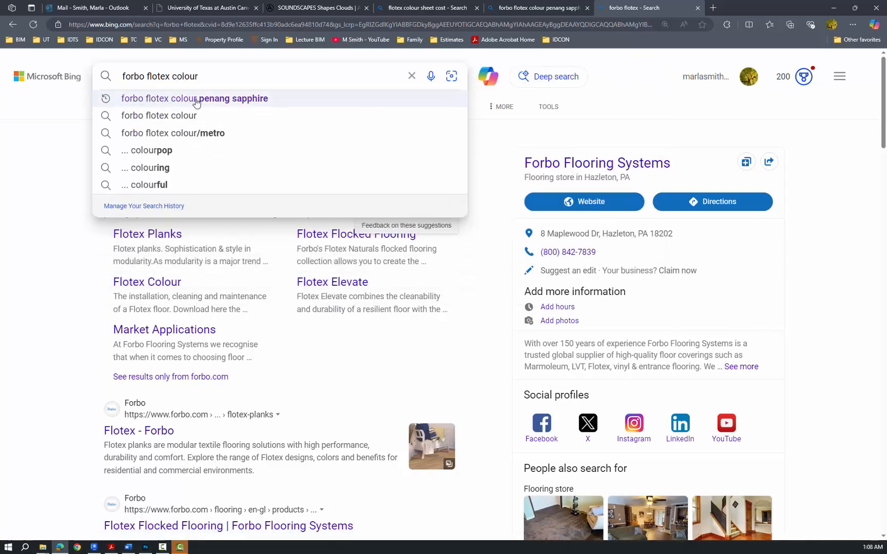
pyautogui.click(197, 98)
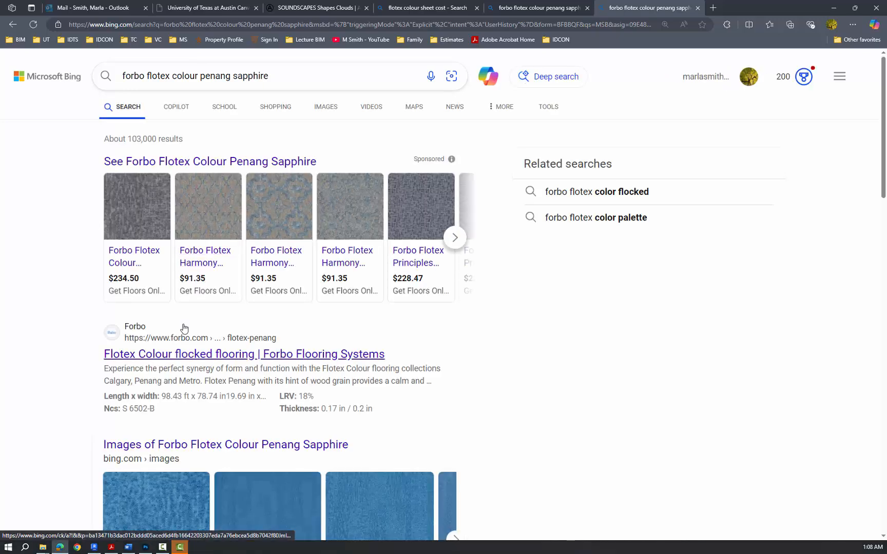
pyautogui.click(189, 359)
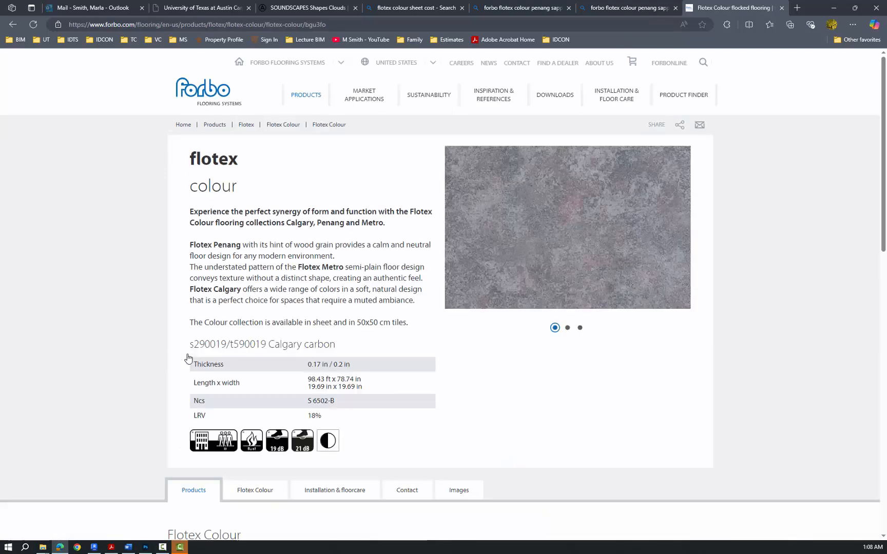
# Choose the Penang sapphire swatch (s482011/t382011) on the Flotex Colour page and copy the page's web address
pyautogui.scroll(-5, 240, 345)
pyautogui.scroll(-8, 241, 345)
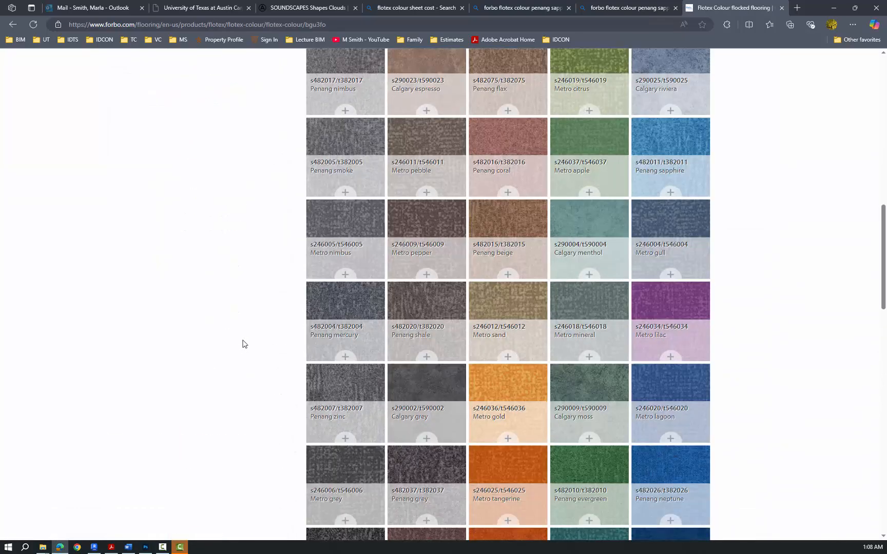
pyautogui.click(667, 135)
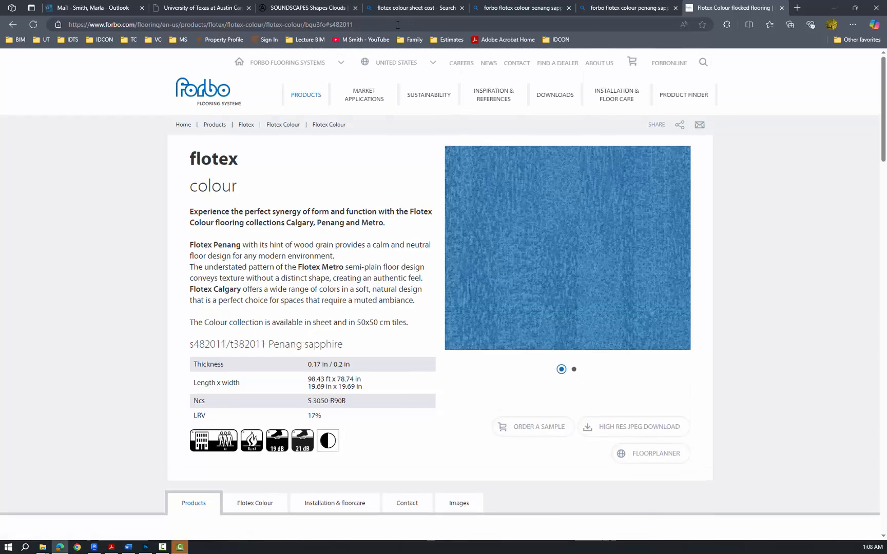
pyautogui.click(398, 25)
pyautogui.hotkey('ctrl', 'c')
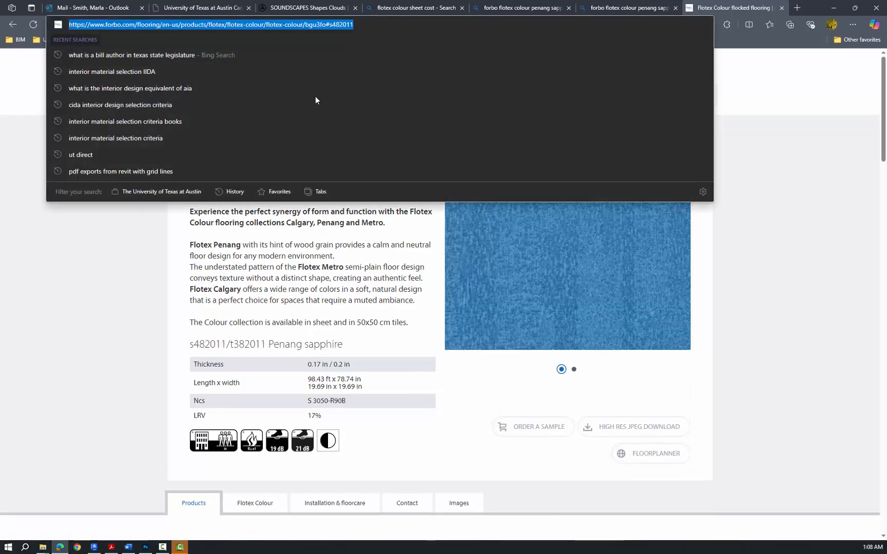
# Switch back to Revit and paste the copied Forbo web address as the URL of the A1.2 Floor Flotex material
pyautogui.moveTo(94, 547)
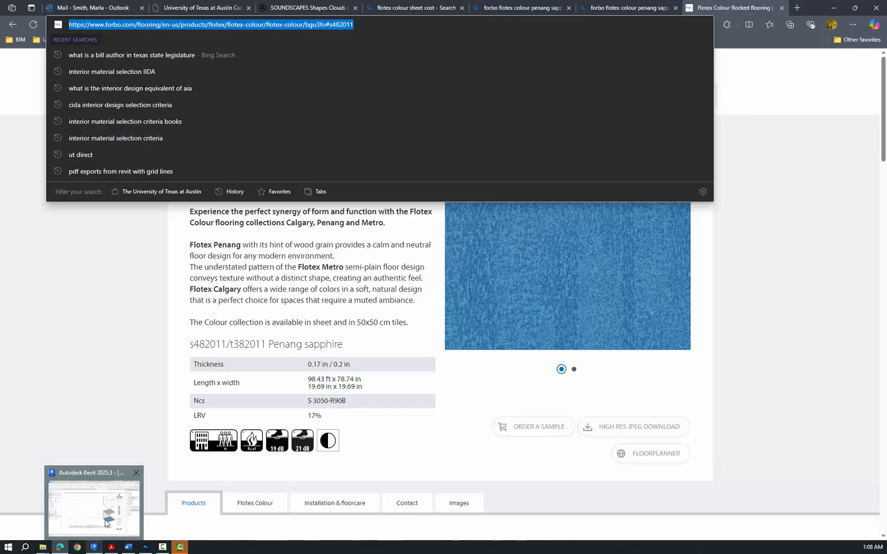
pyautogui.click(105, 522)
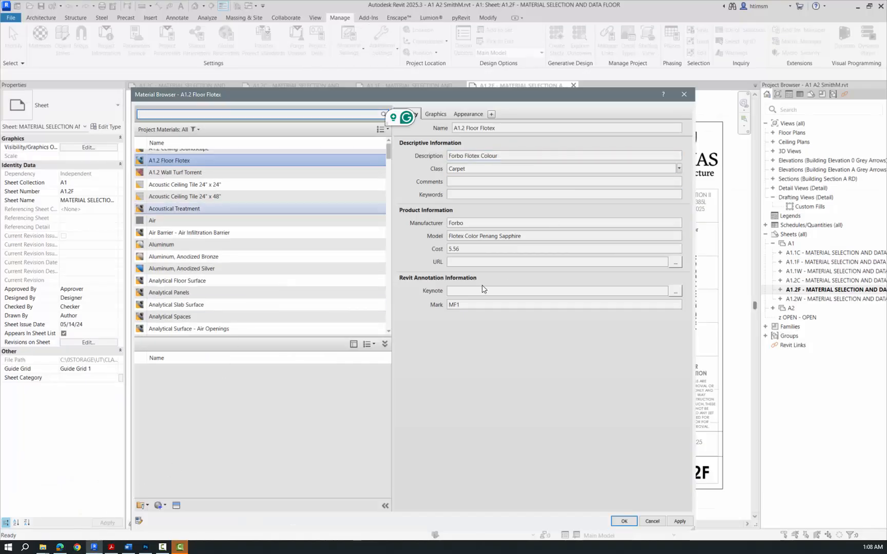
pyautogui.click(468, 262)
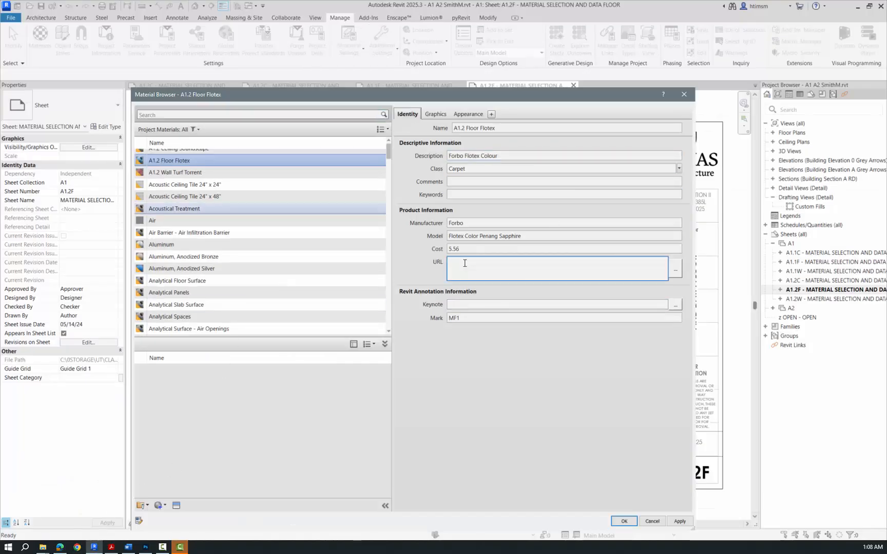
pyautogui.hotkey('ctrl', 'v')
pyautogui.click(539, 388)
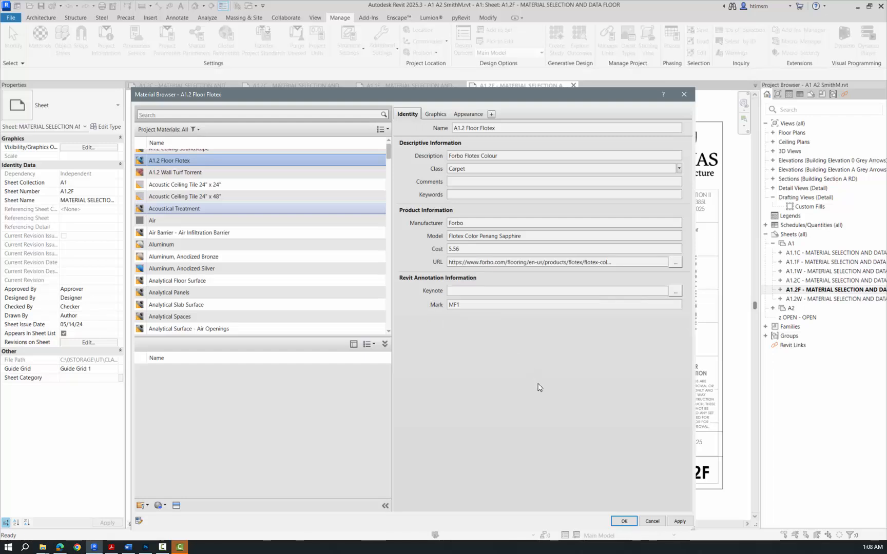
# Add the comment "Price per SF" to the floor material and accept the material changes
pyautogui.click(462, 182)
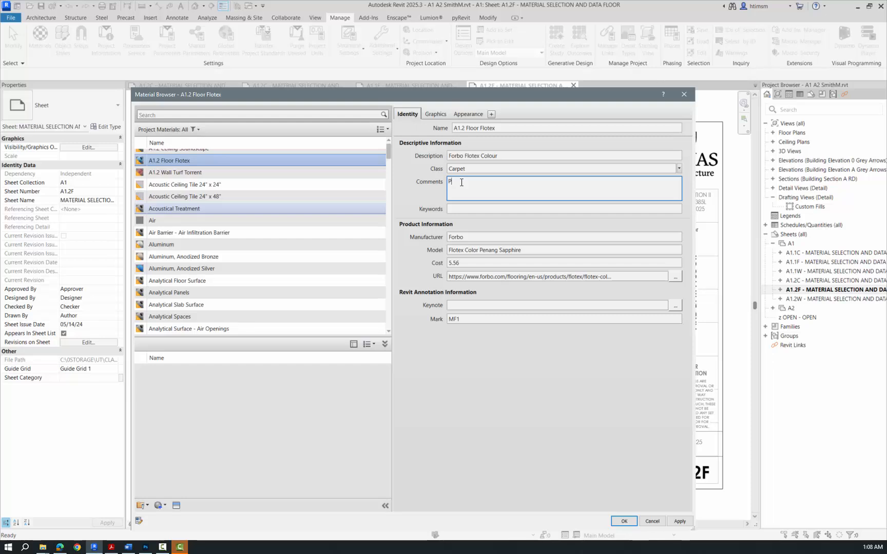
pyautogui.write('Price per SF')
pyautogui.click(476, 369)
pyautogui.click(463, 305)
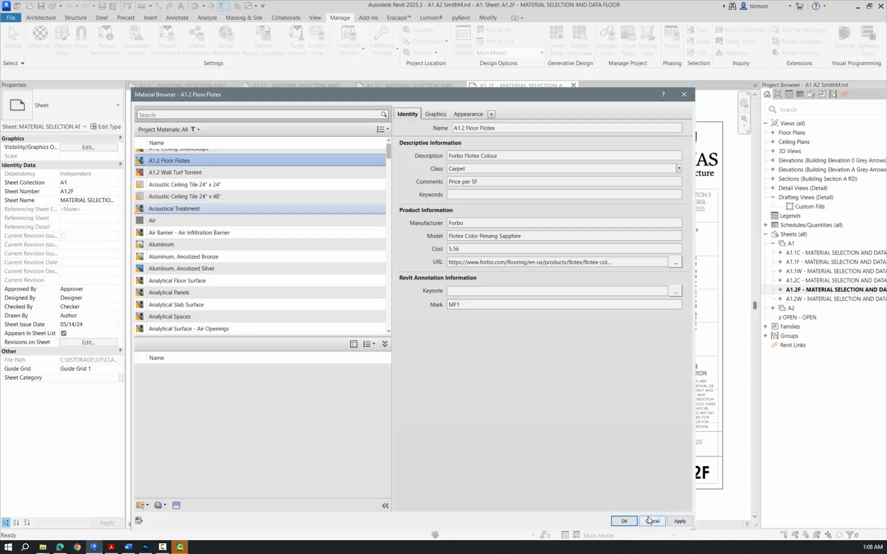
pyautogui.click(626, 521)
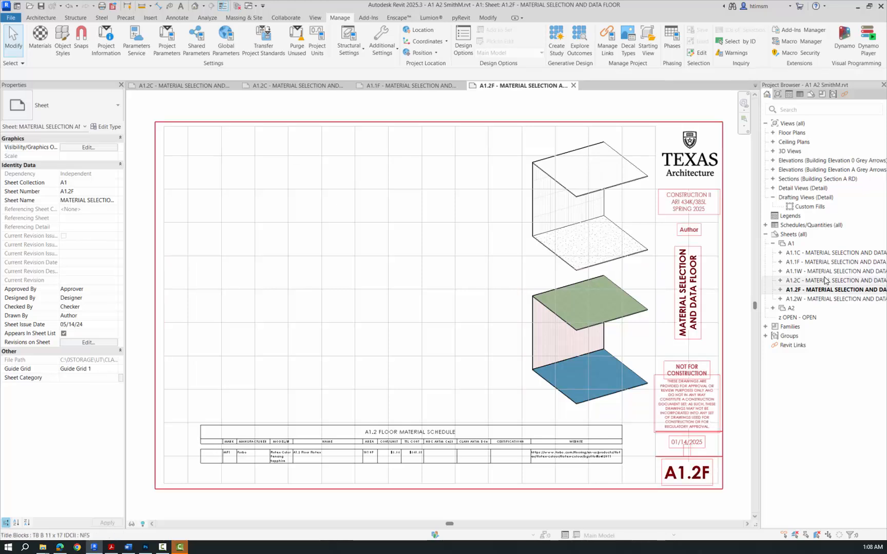
# Widen the Model/# column of the A1.2 Floor Material Schedule on sheet A1.2F so the model name wraps onto two lines
pyautogui.scroll(5, 282, 468)
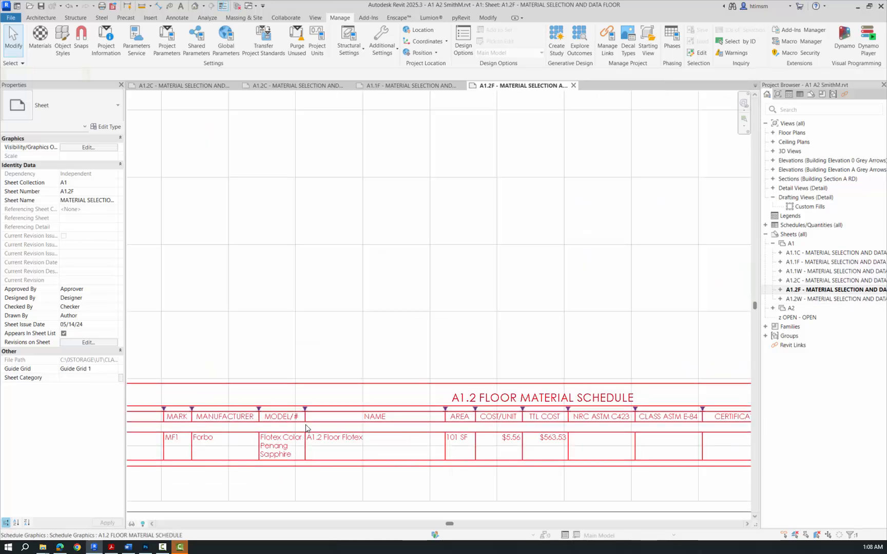
pyautogui.click(306, 427)
pyautogui.moveTo(305, 409); pyautogui.dragTo(327, 409)
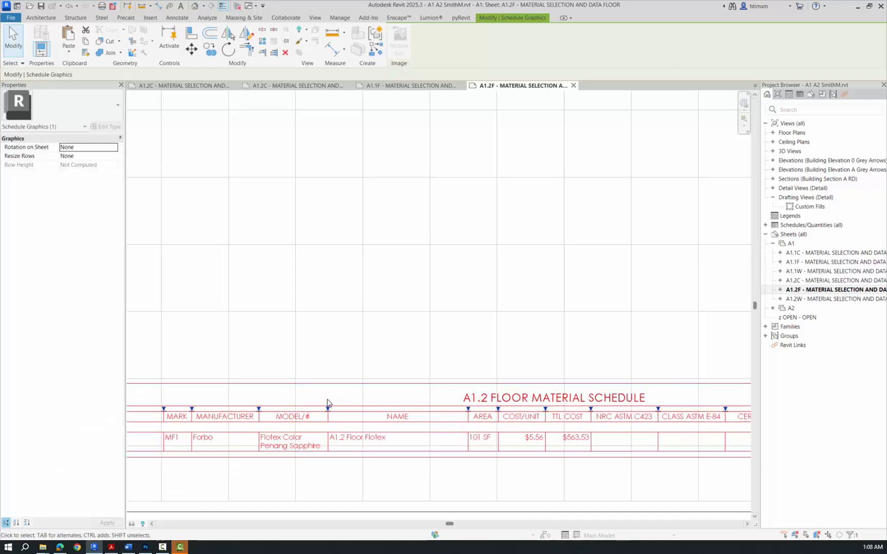
pyautogui.scroll(-4, 328, 403)
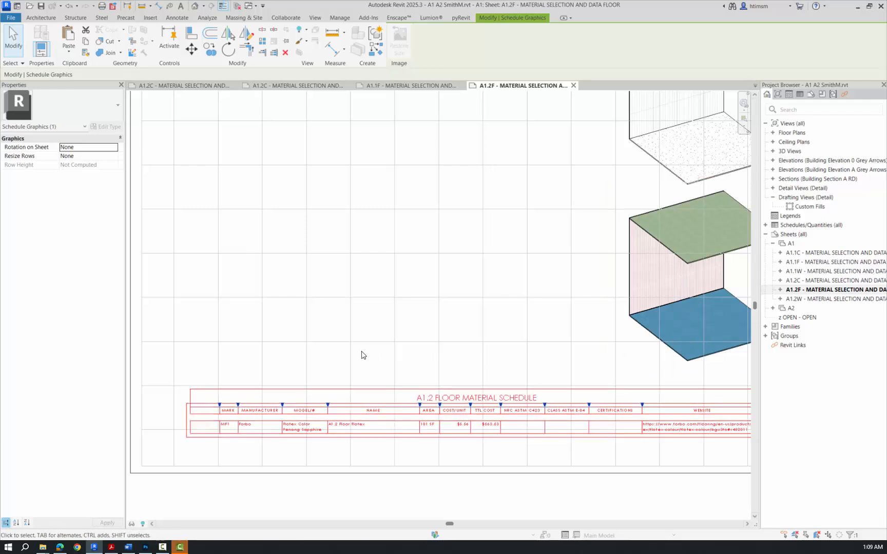
pyautogui.scroll(-2, 361, 354)
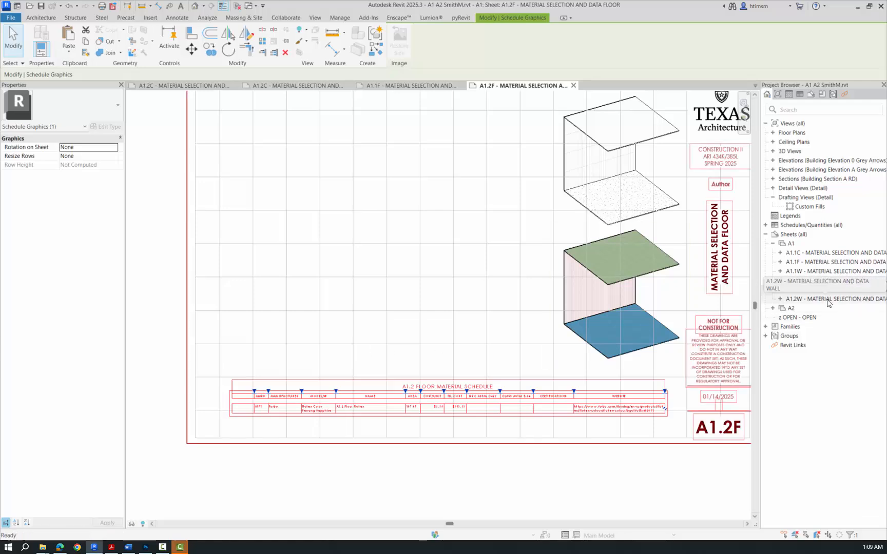
pyautogui.click(827, 299)
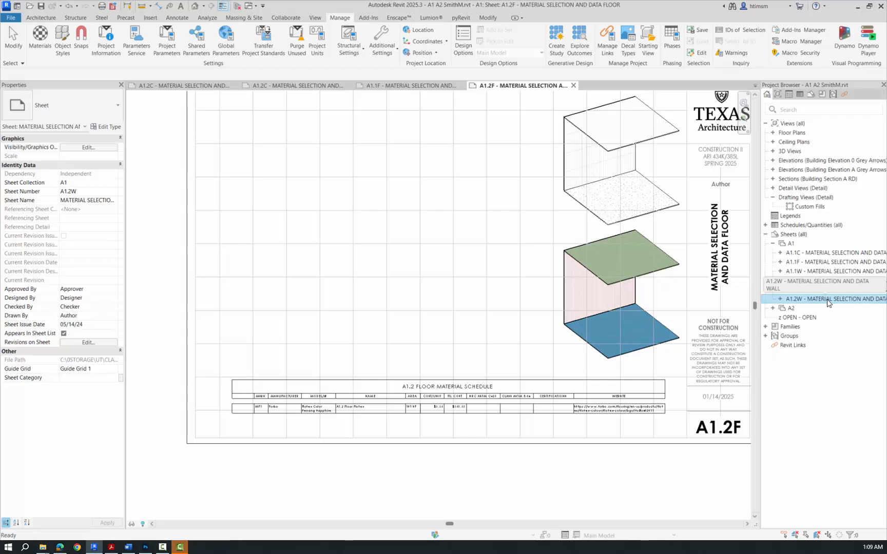
pyautogui.press('F2')
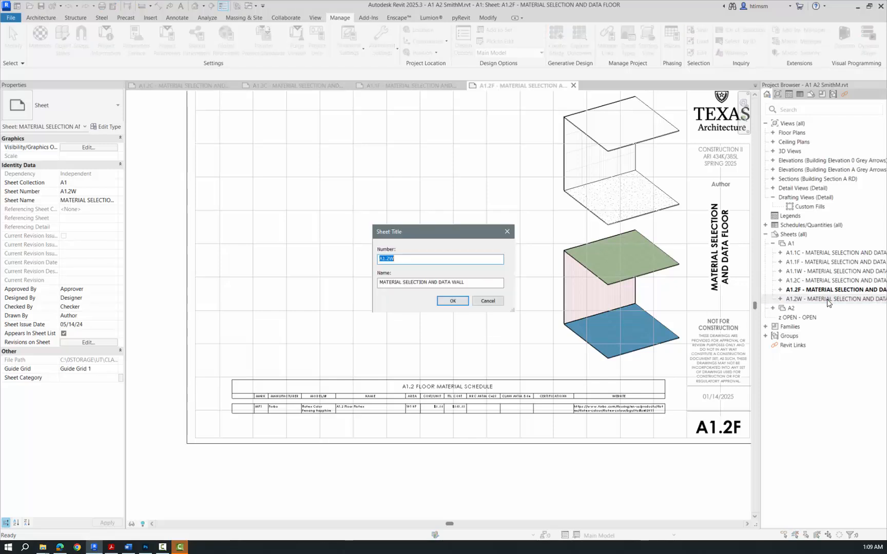
pyautogui.click(487, 301)
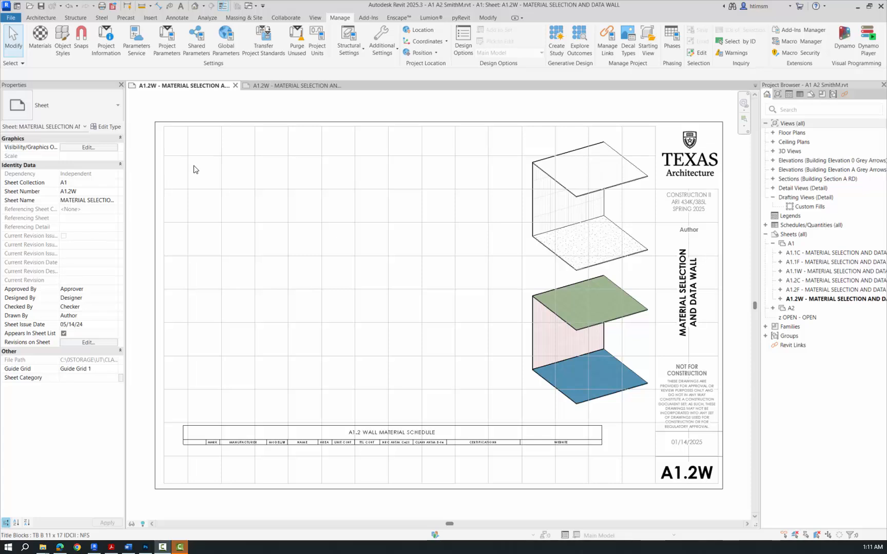
# For the A1.2 Wall Turf Torrent material, enter cost 50.00, model "Torrent Red 23" and manufacturer Turf
pyautogui.click(40, 39)
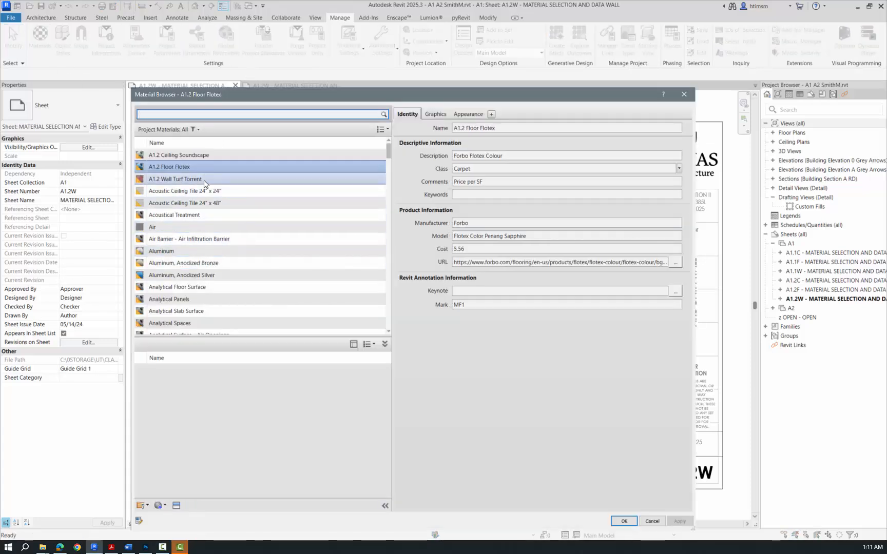
pyautogui.click(197, 178)
pyautogui.click(467, 248)
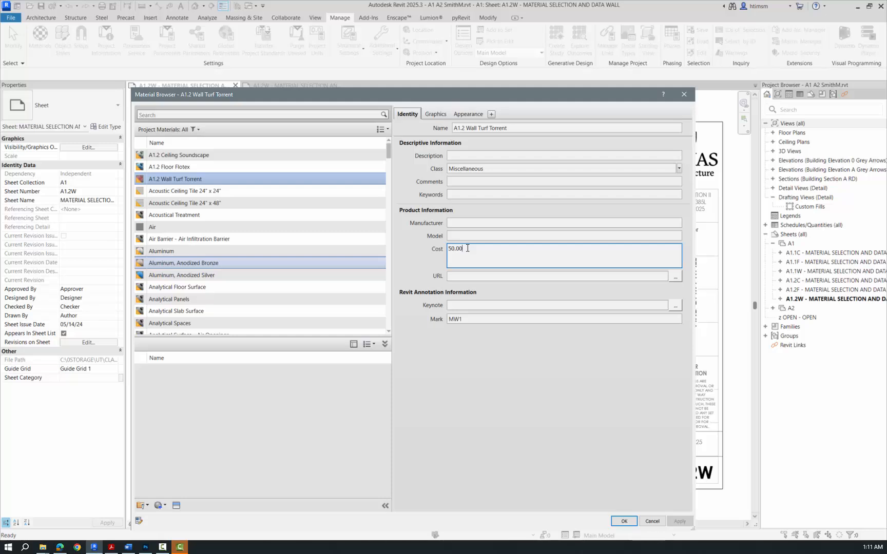
pyautogui.click(466, 239)
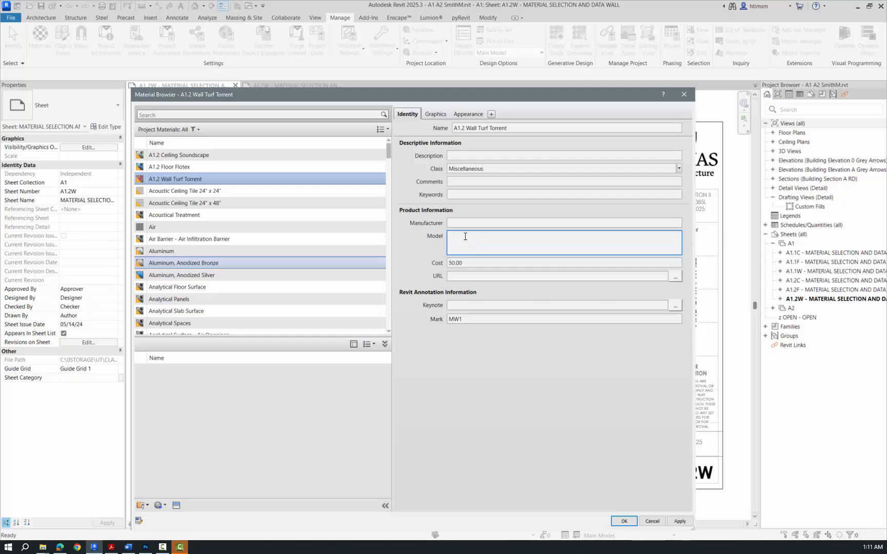
pyautogui.write('Torrent R')
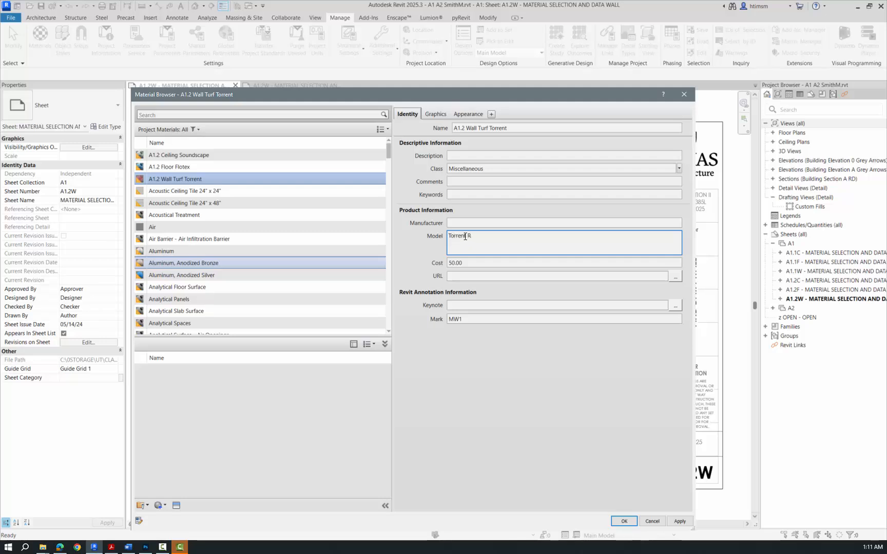
pyautogui.write('ed 23')
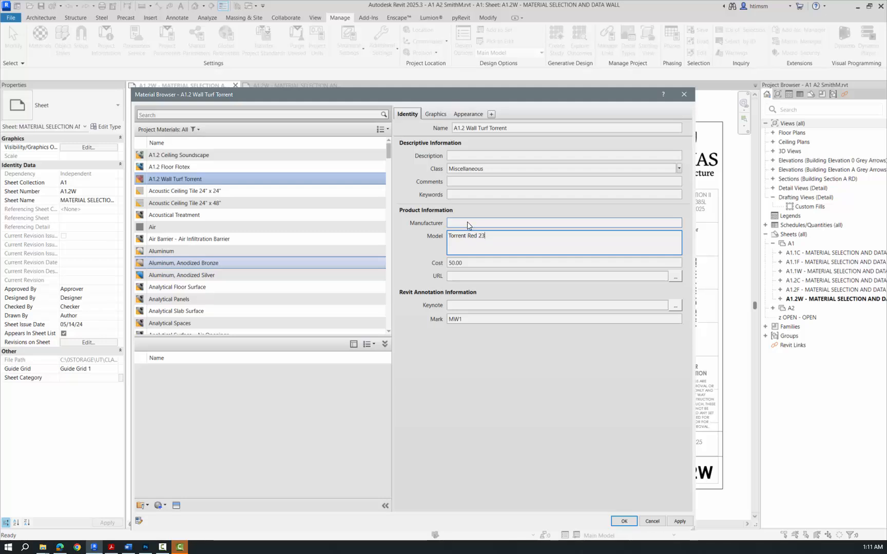
pyautogui.click(468, 223)
pyautogui.write('Tu')
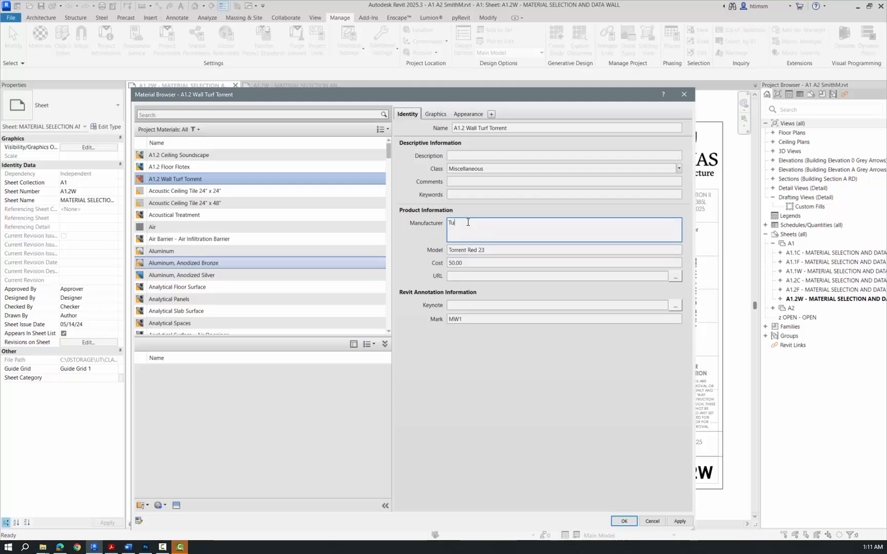
pyautogui.write('rf')
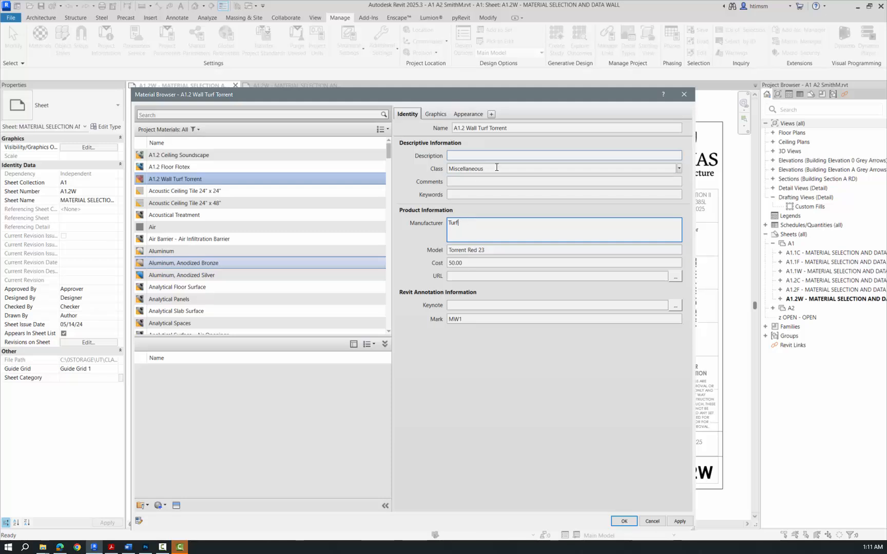
# Set the wall material's class to System, its description to "Wall Panel System" and its comment to "Price SF"
pyautogui.click(678, 169)
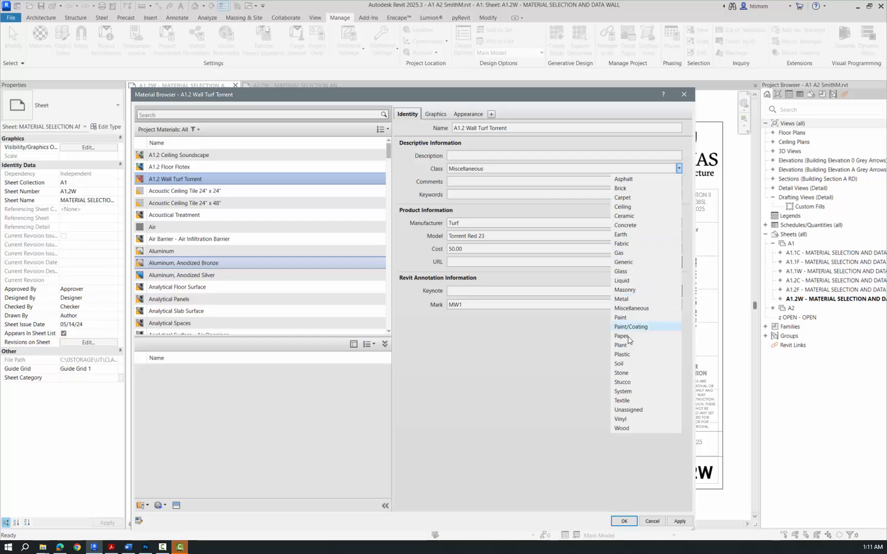
pyautogui.click(629, 392)
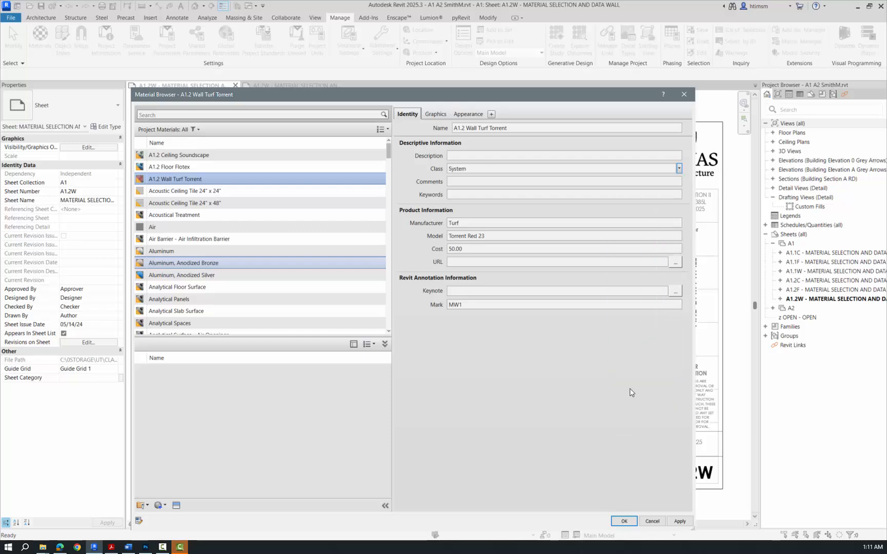
pyautogui.click(496, 157)
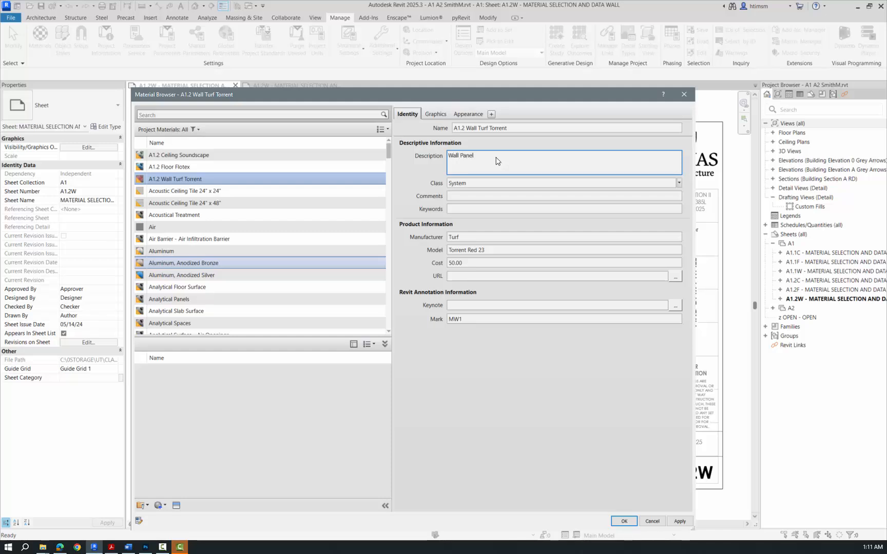
pyautogui.write('Wall Panel System')
pyautogui.click(476, 195)
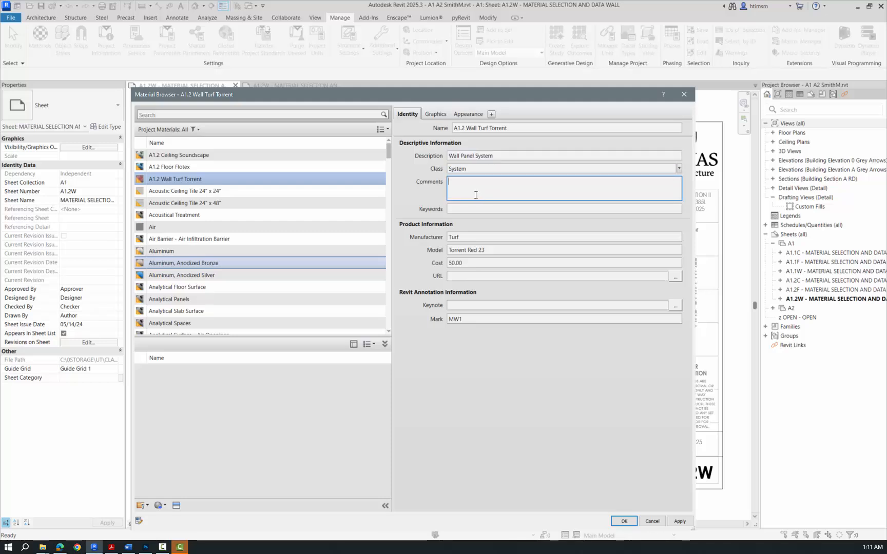
pyautogui.write('Price SF')
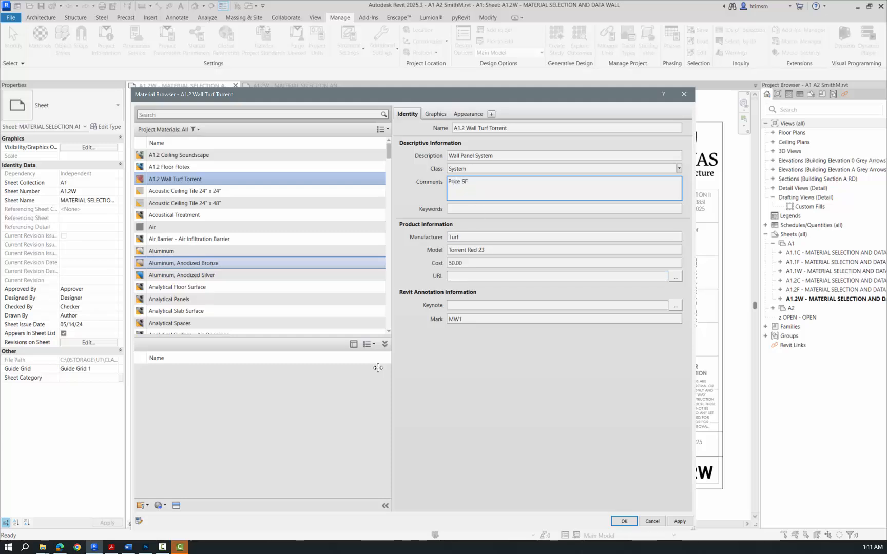
# Switch to the Edge browser and open the Turf Torrent Tile product page at turf.design/products/torrent-wall-tile
pyautogui.moveTo(59, 548)
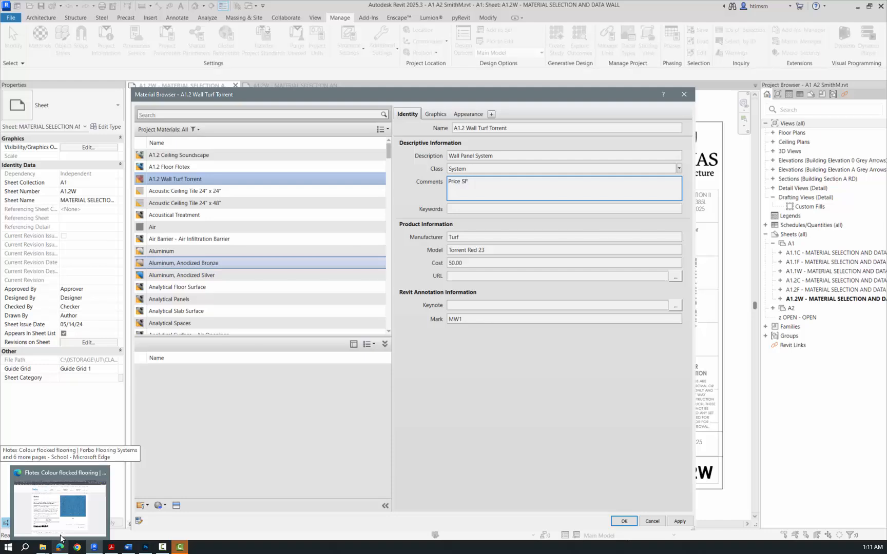
pyautogui.click(60, 513)
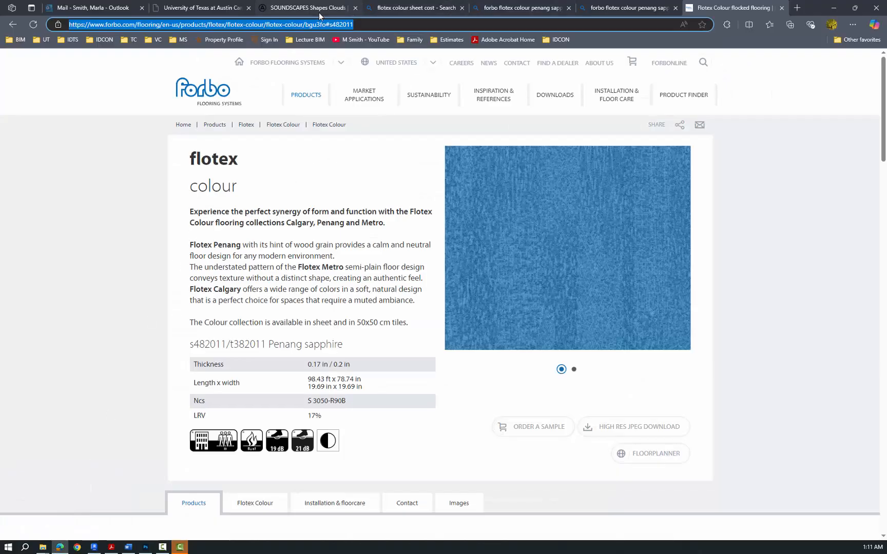
pyautogui.click(536, 19)
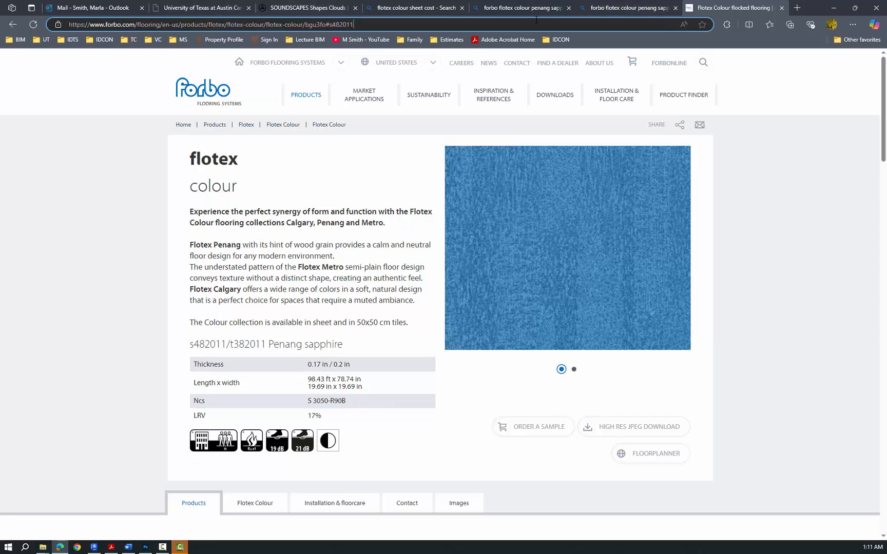
pyautogui.moveTo(424, 23); pyautogui.dragTo(42, 27)
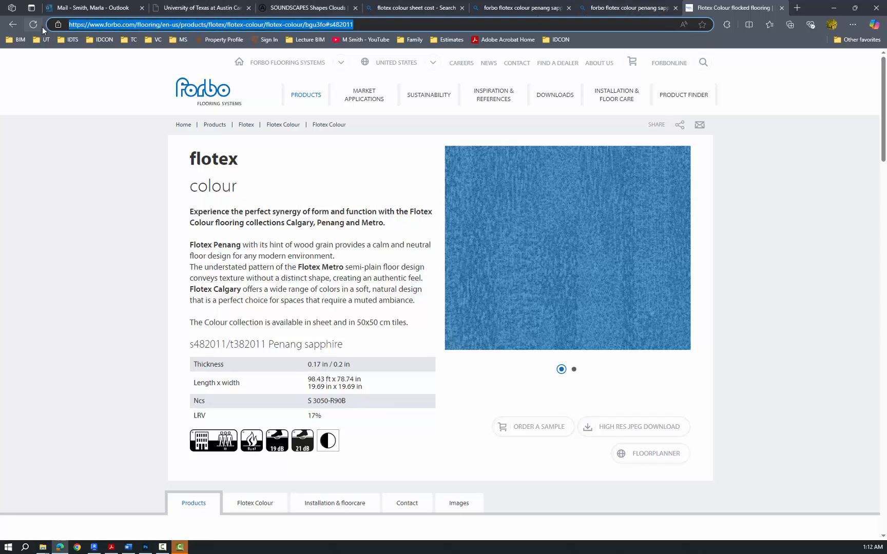
pyautogui.write('tur')
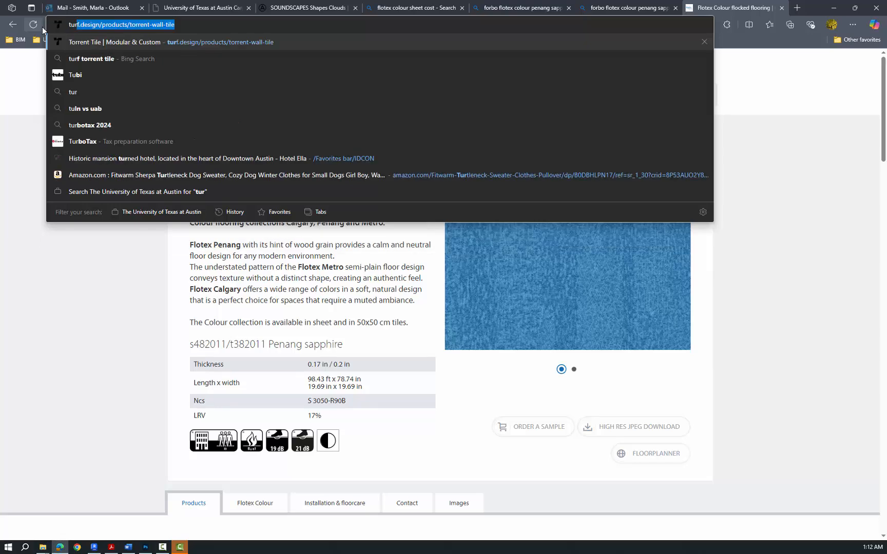
pyautogui.press('Return')
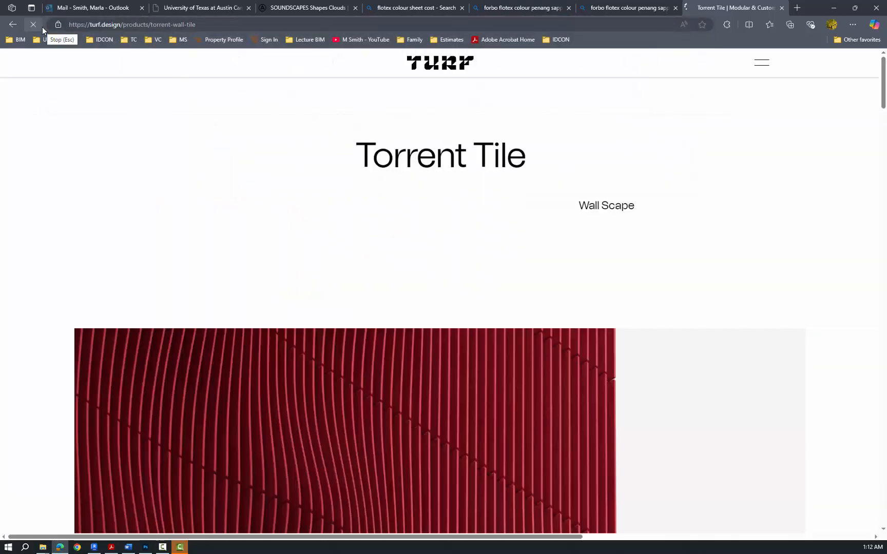
# Preview the 23 Red colour swatch among the finishes on the Torrent Tile page
pyautogui.scroll(-10, 273, 214)
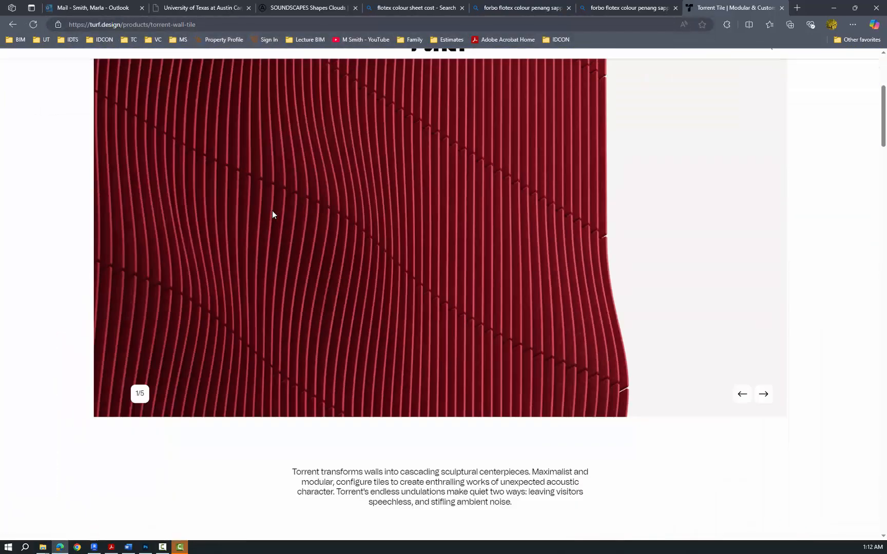
pyautogui.scroll(-10, 297, 281)
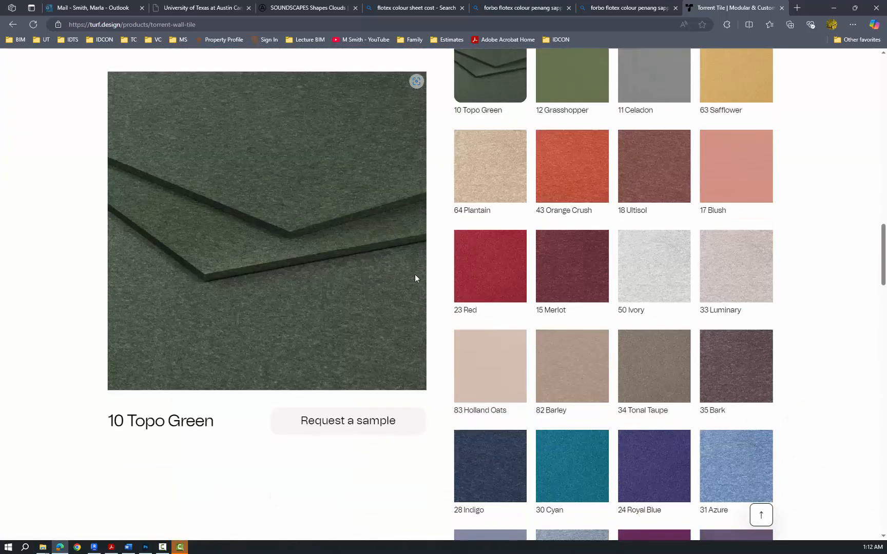
pyautogui.click(494, 277)
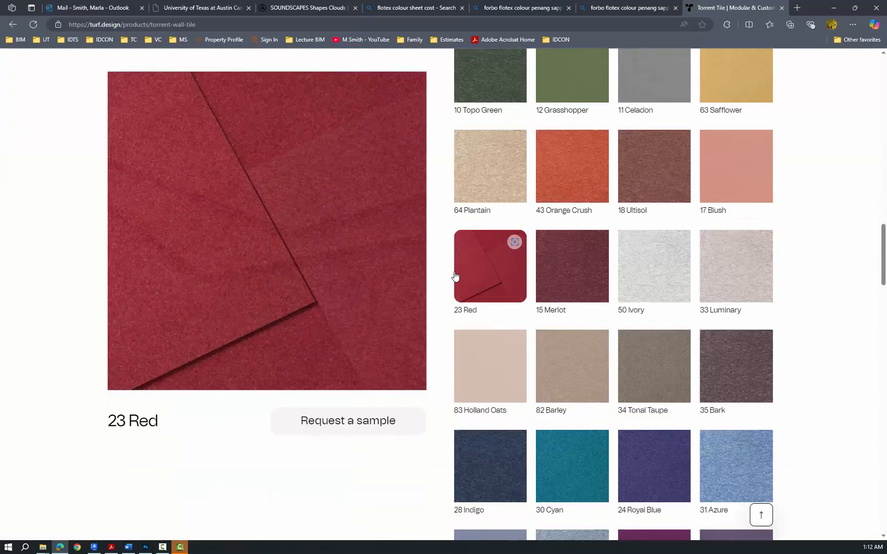
pyautogui.scroll(5, 301, 259)
pyautogui.scroll(10, 302, 259)
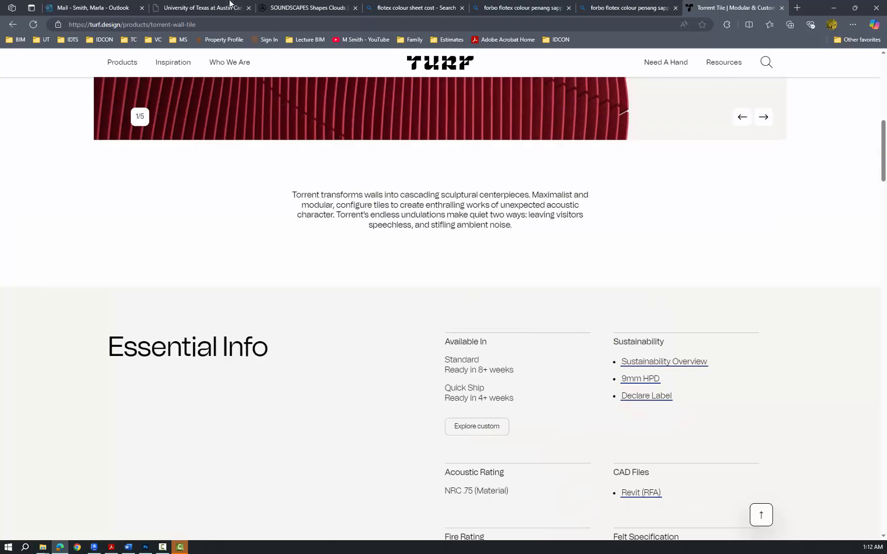
# Copy the Torrent Tile page address, paste it as the wall material's URL in Revit, and accept the material changes
pyautogui.click(210, 25)
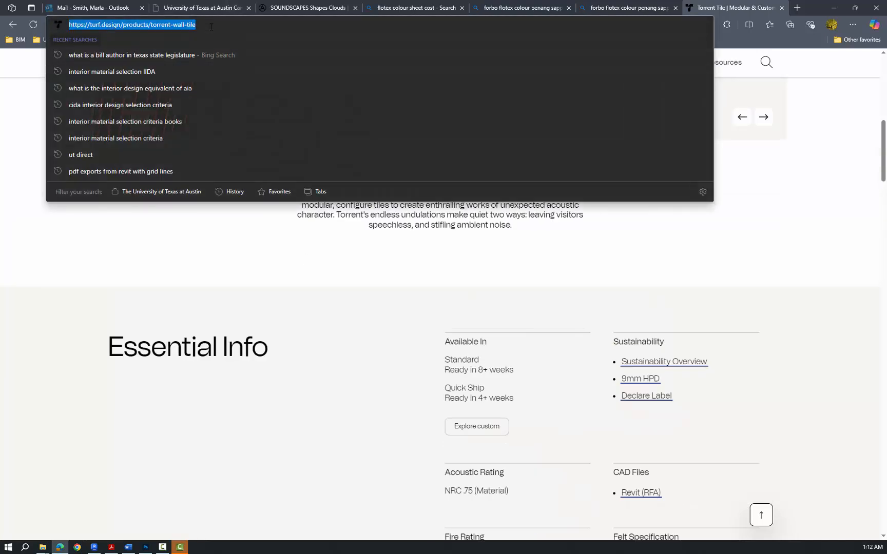
pyautogui.click(835, 14)
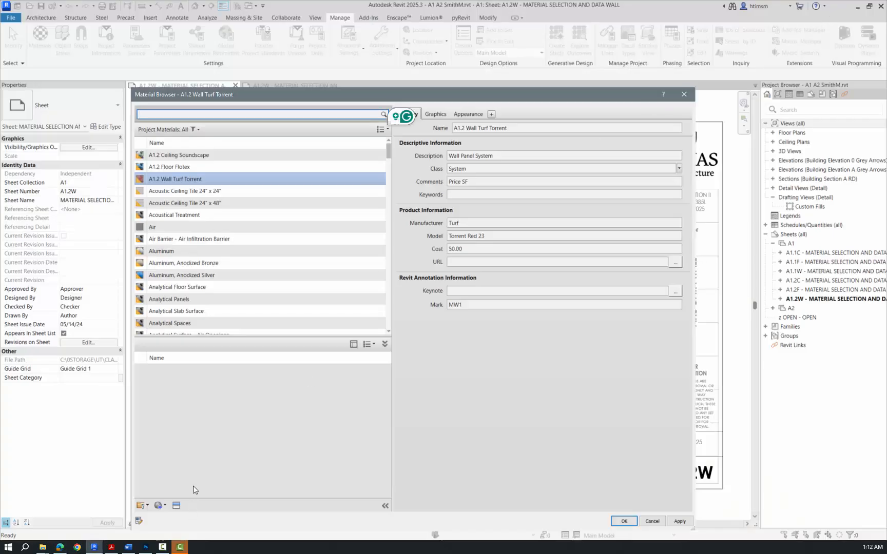
pyautogui.click(467, 263)
pyautogui.write('https://turf.design/products/torrent-wall-tile')
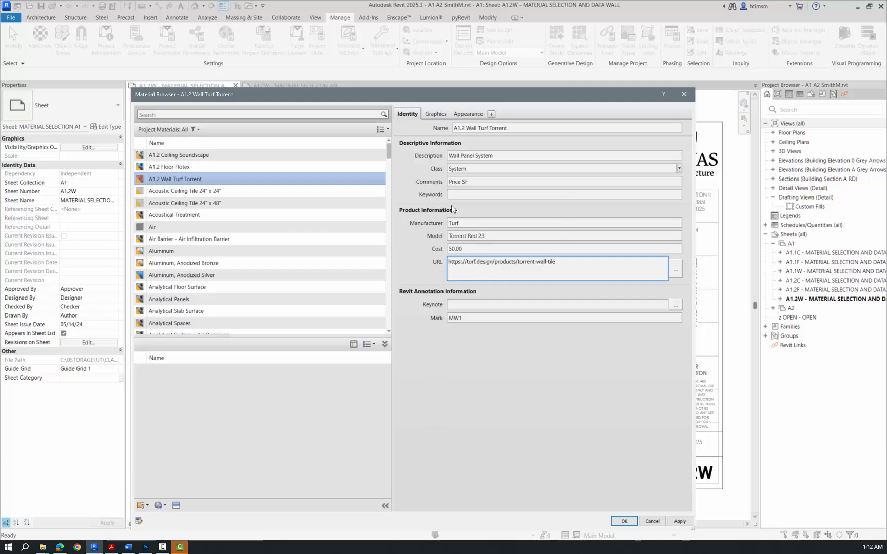
pyautogui.click(618, 521)
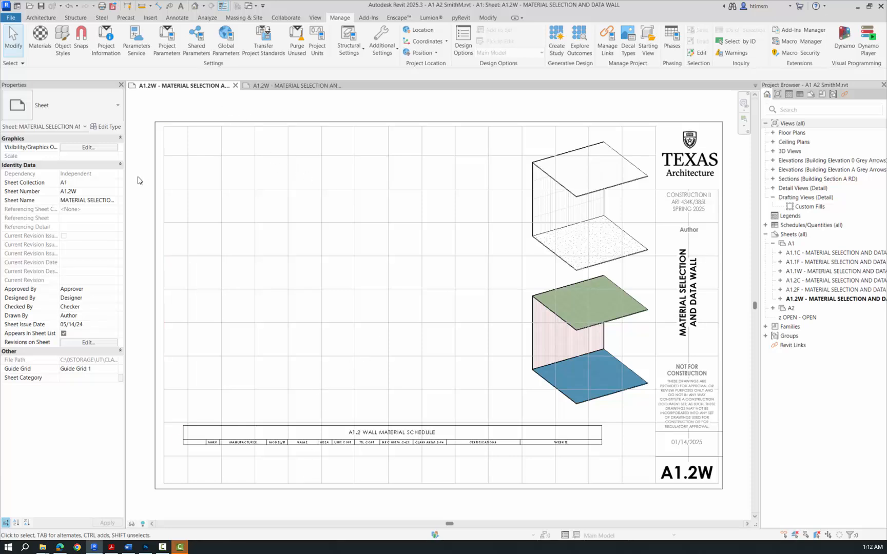
# Recheck the identity data of the A1.2 Wall Turf Torrent material in the Material Browser and close it
pyautogui.click(40, 40)
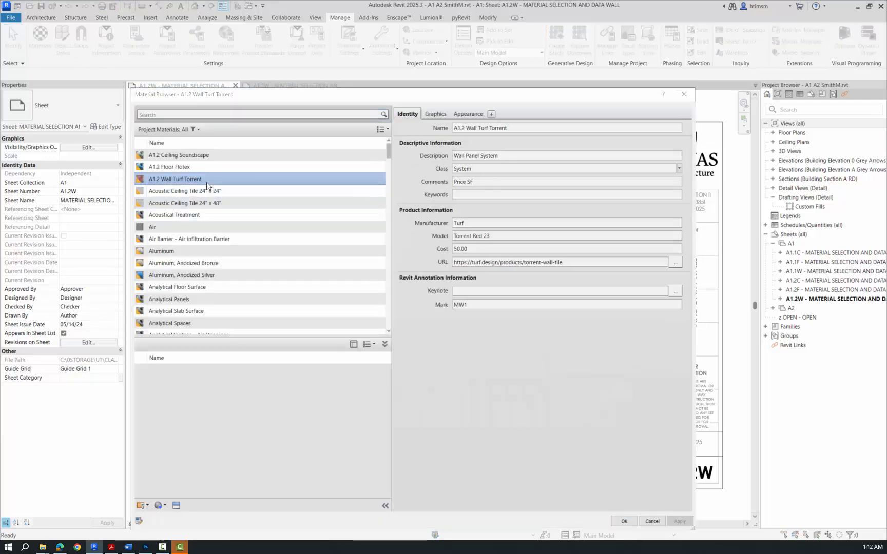
pyautogui.click(624, 521)
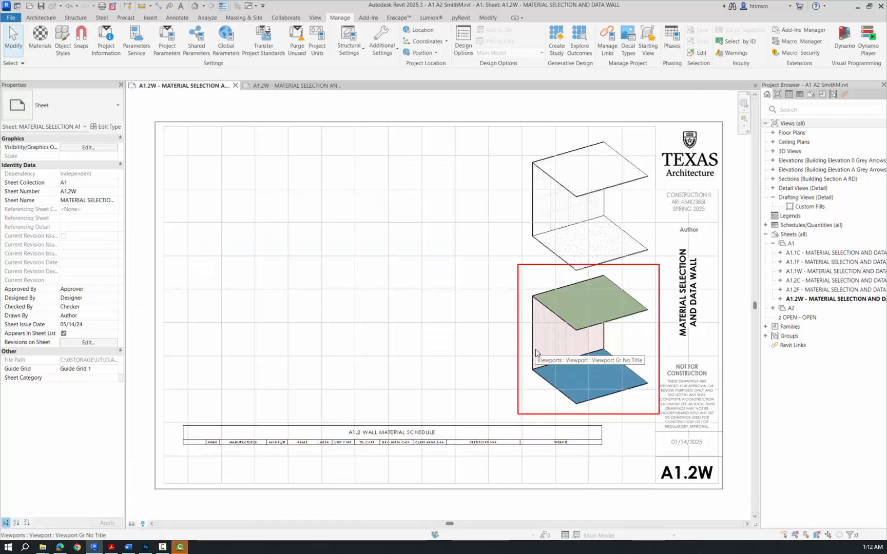